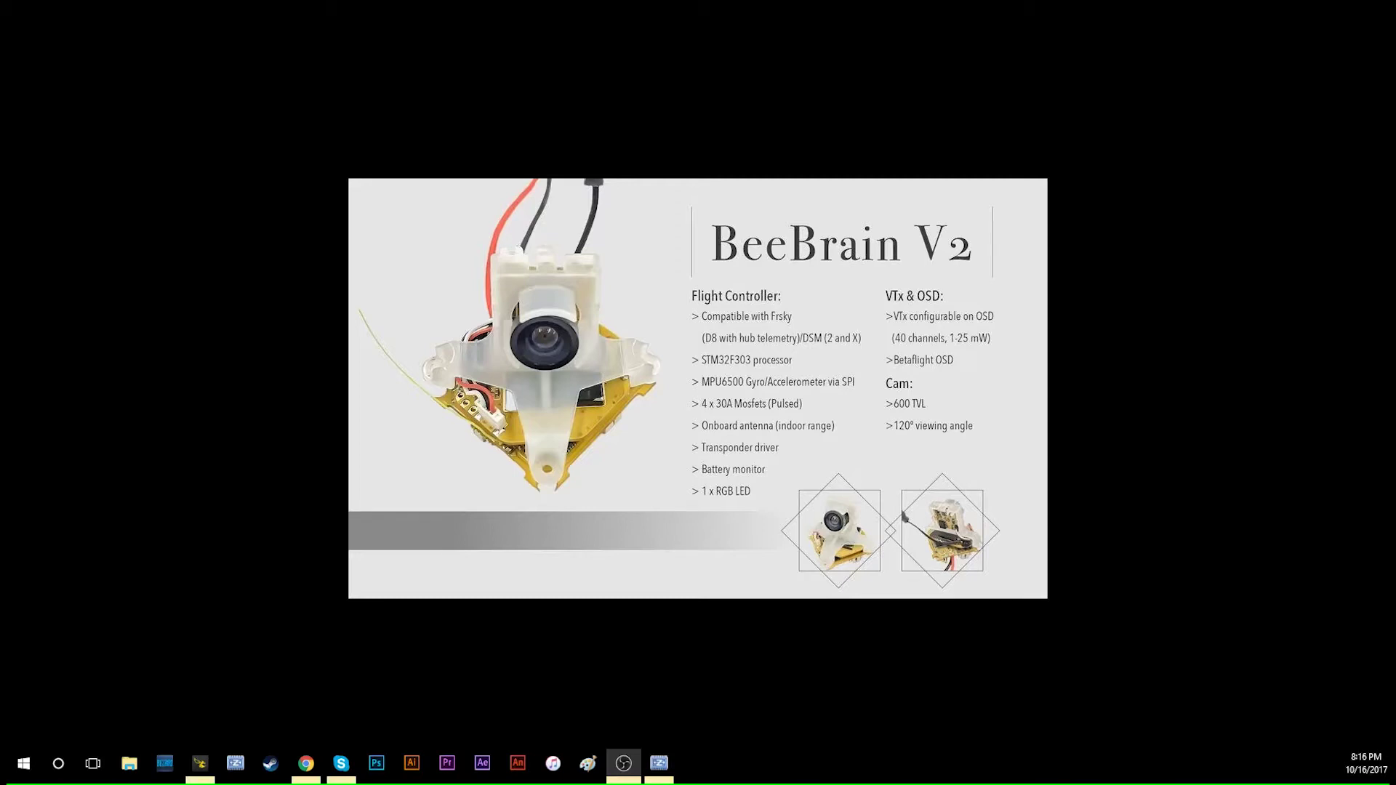
Switch to Chrome and view the Betaflight - Configurator listing in the Chrome Web Store
{"action": "left_click", "coordinate": [306, 764]}
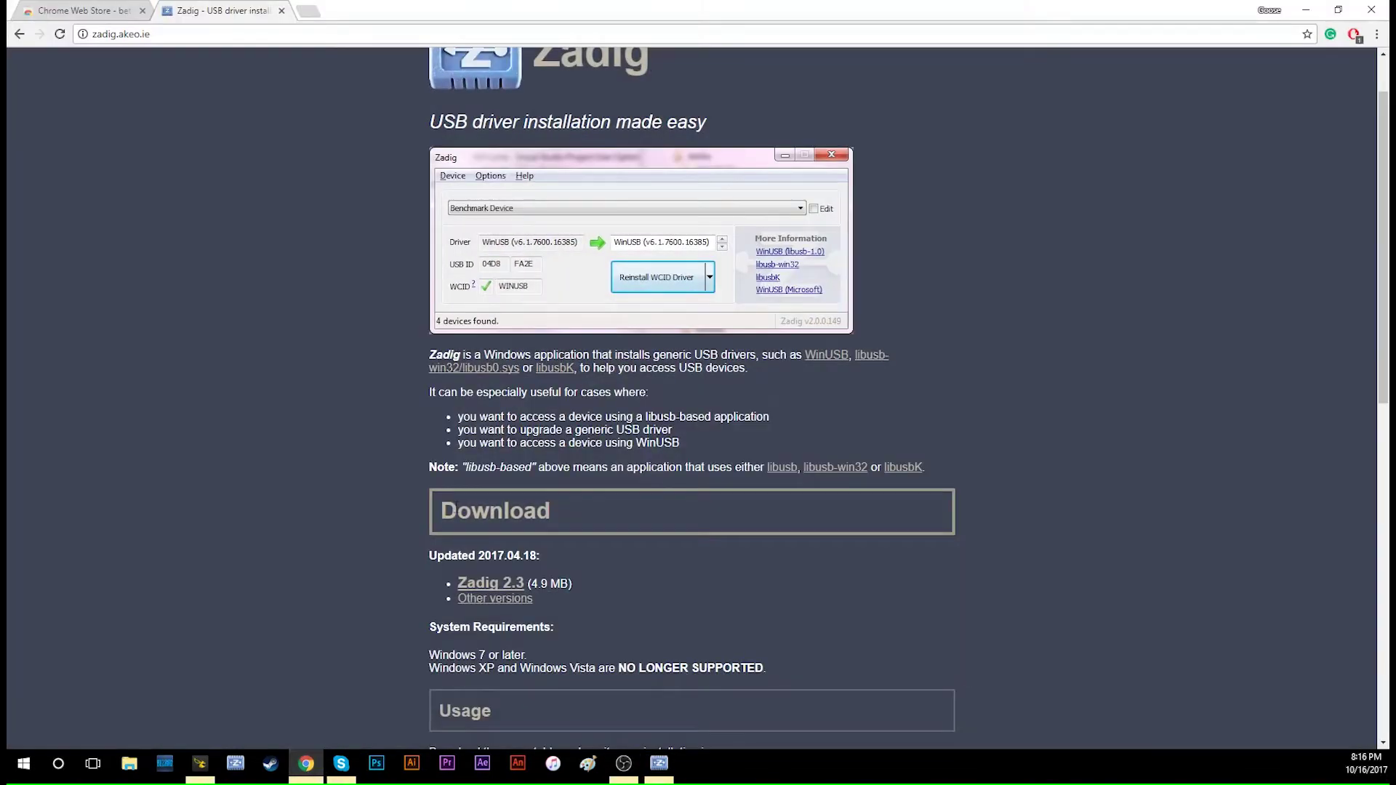
{"action": "left_click", "coordinate": [82, 12]}
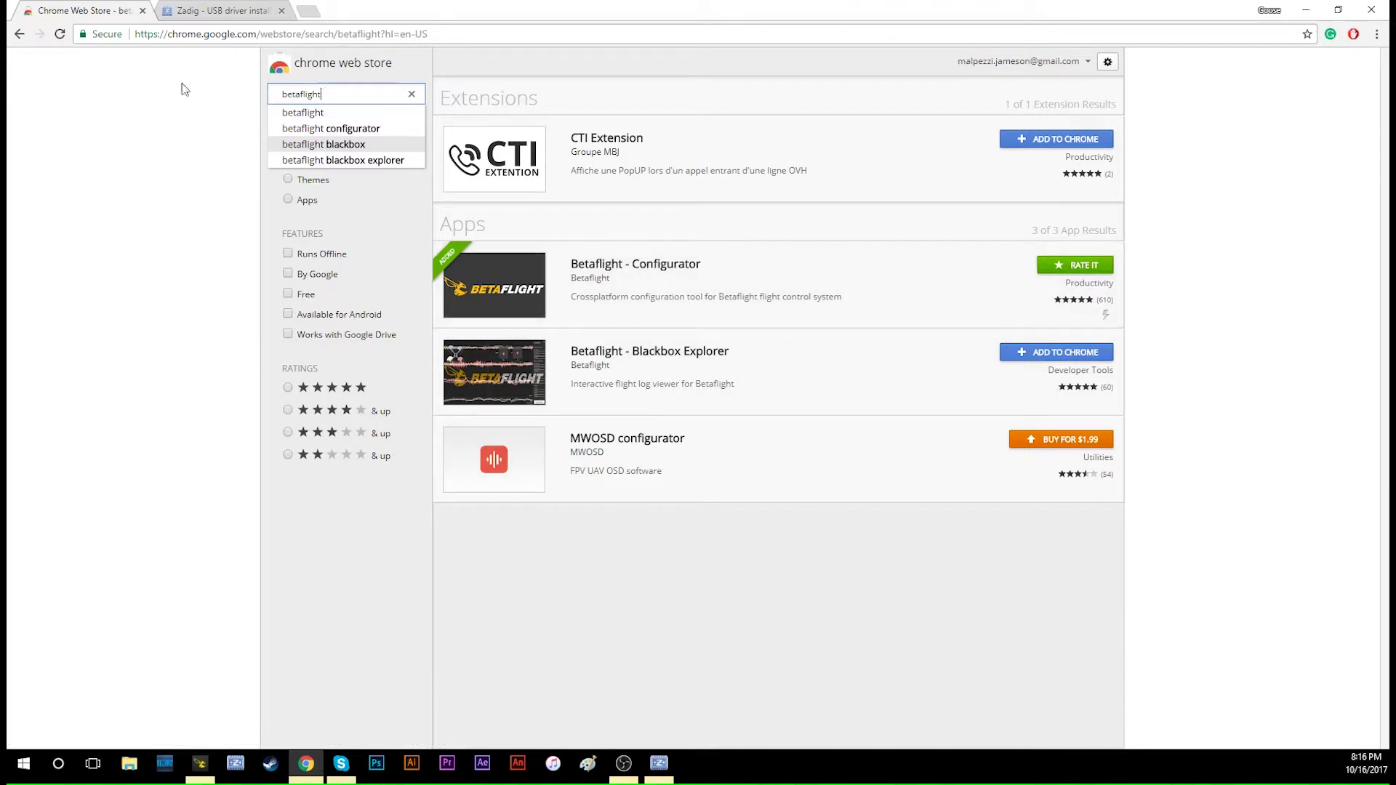
Download Zadig 2.3 from the zadig.akeo.ie website
{"action": "left_click", "coordinate": [221, 11]}
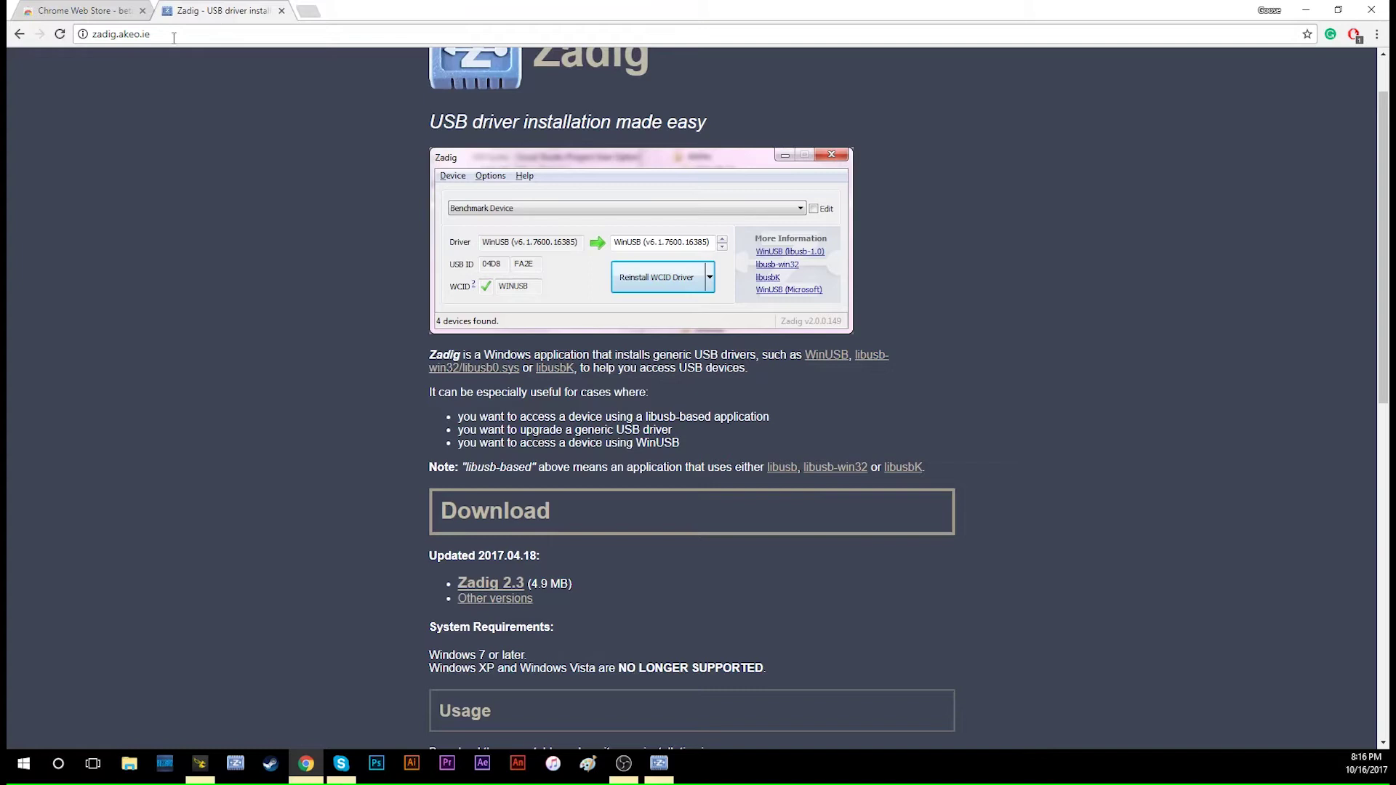
{"action": "left_click", "coordinate": [93, 35]}
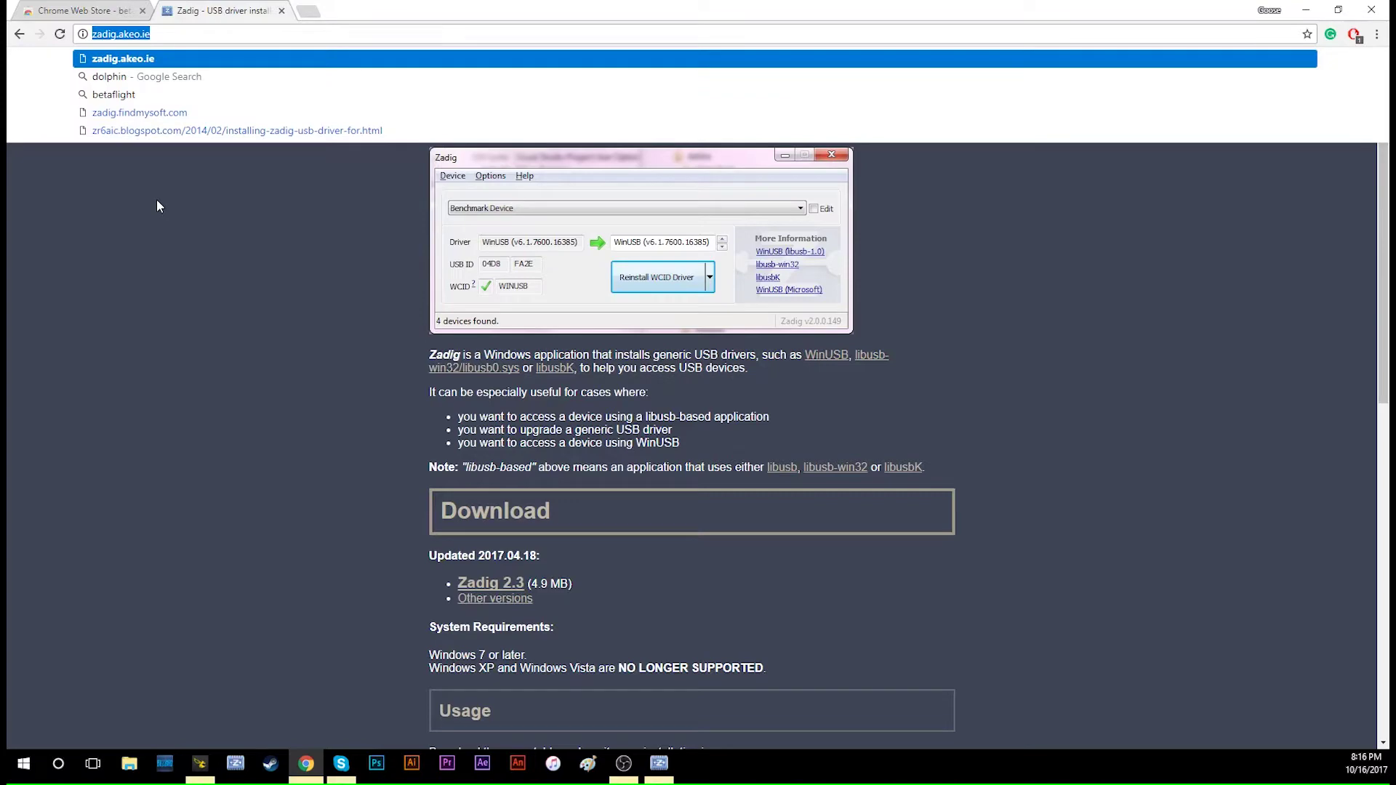
{"action": "left_click", "coordinate": [153, 168]}
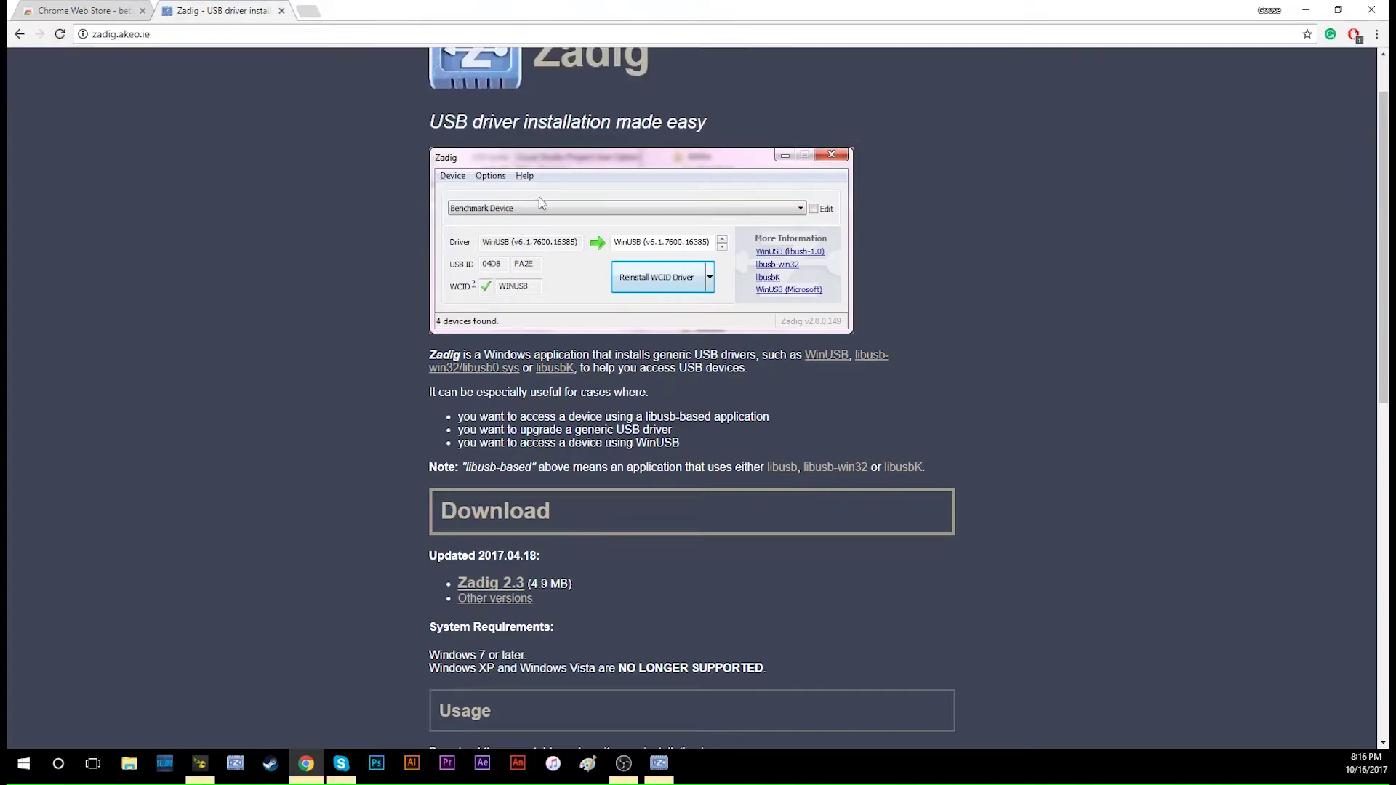
{"action": "scroll", "coordinate": [627, 362], "scroll_direction": "down", "scroll_amount": 3}
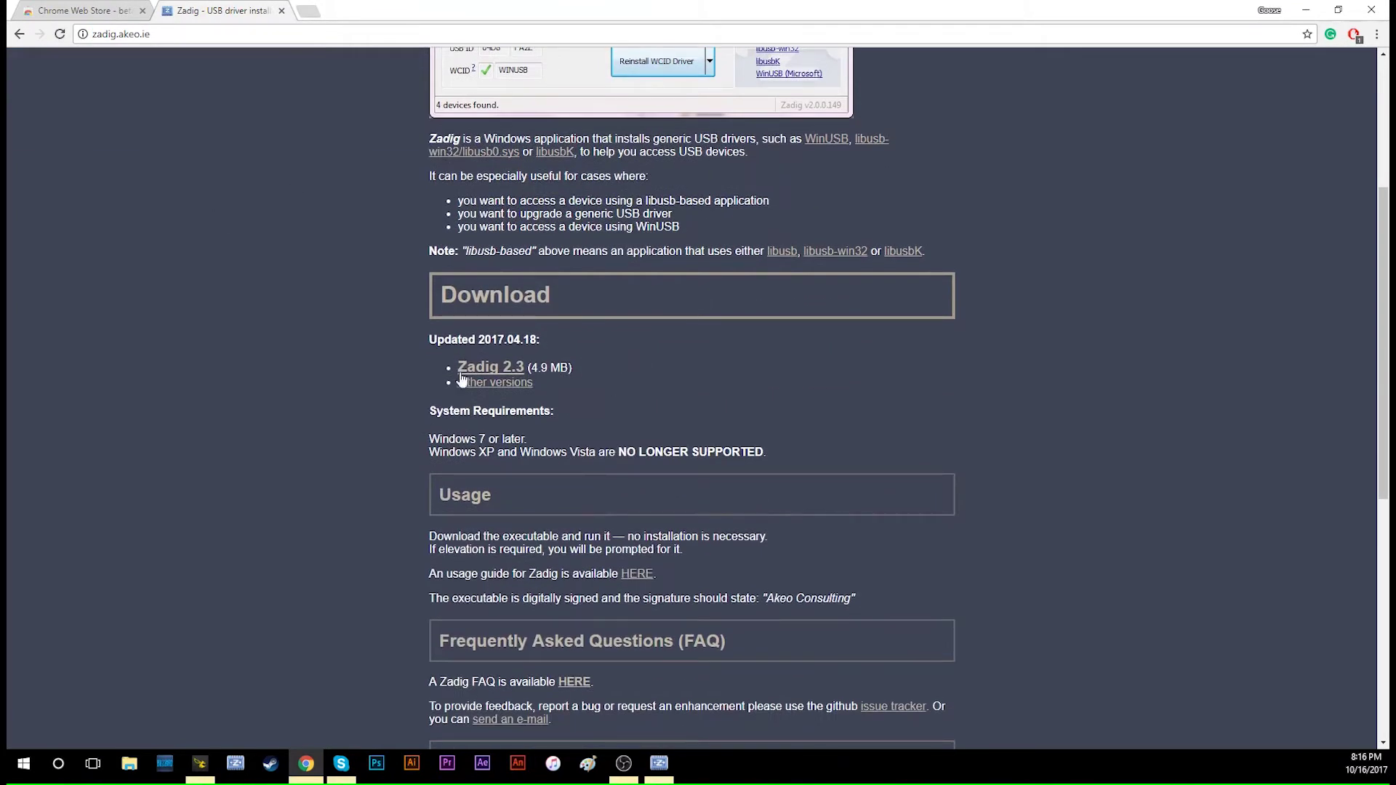
{"action": "left_click", "coordinate": [460, 368]}
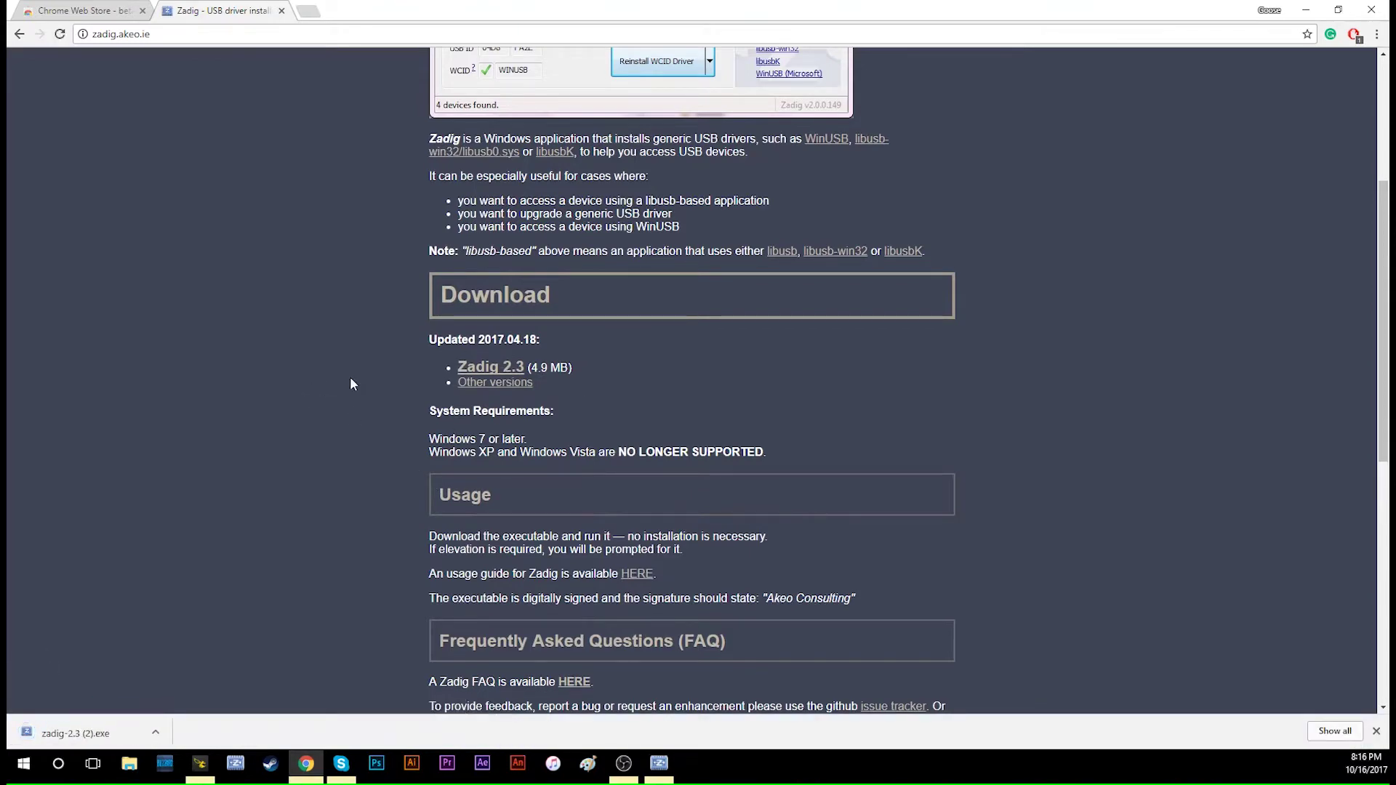
{"action": "scroll", "coordinate": [291, 437], "scroll_direction": "up", "scroll_amount": 2}
{"action": "scroll", "coordinate": [254, 474], "scroll_direction": "down", "scroll_amount": 2}
Switch to the running Zadig program and minimize the browser behind it
{"action": "left_click", "coordinate": [660, 765]}
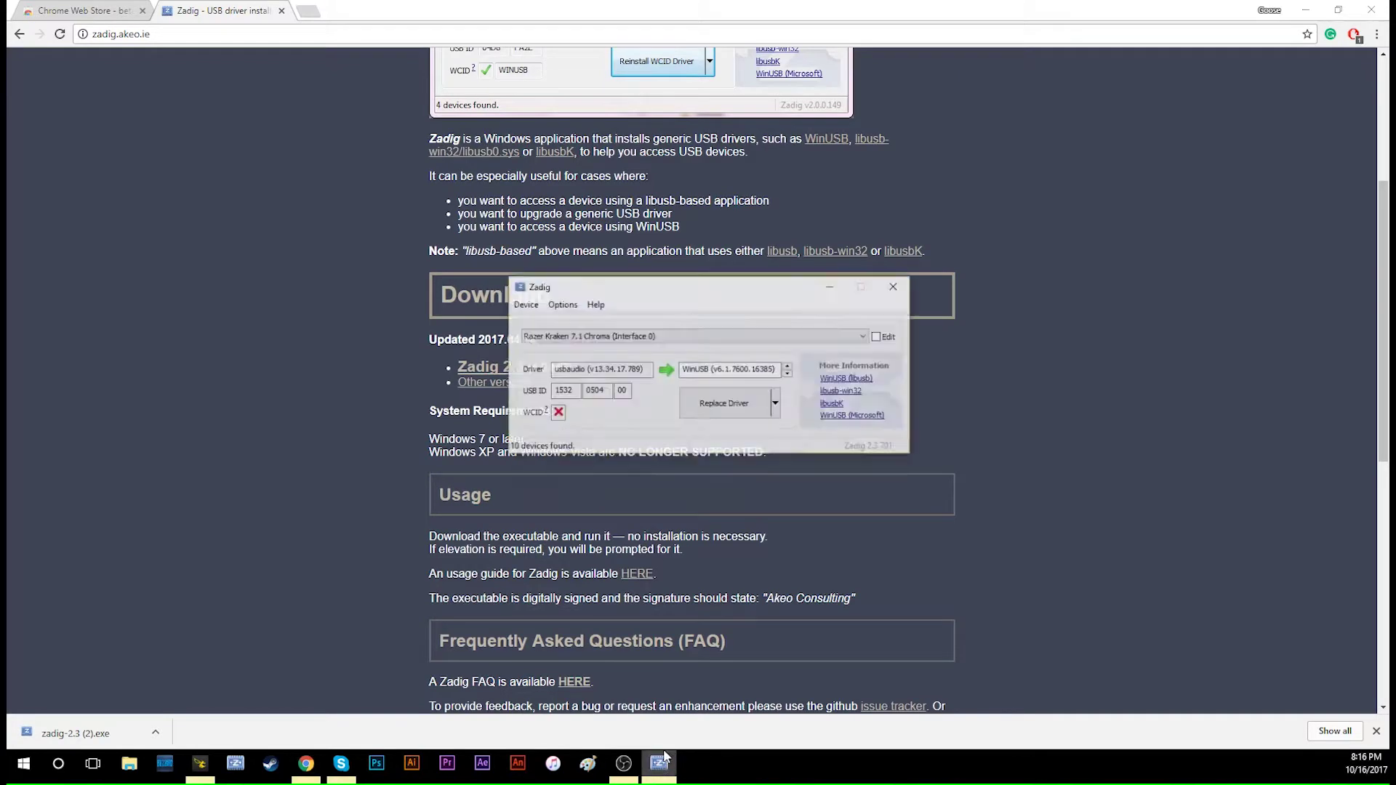
{"action": "mouse_move", "coordinate": [691, 281]}
{"action": "left_mouse_down"}
{"action": "mouse_move", "coordinate": [804, 281]}
{"action": "mouse_move", "coordinate": [716, 287]}
{"action": "left_mouse_up"}
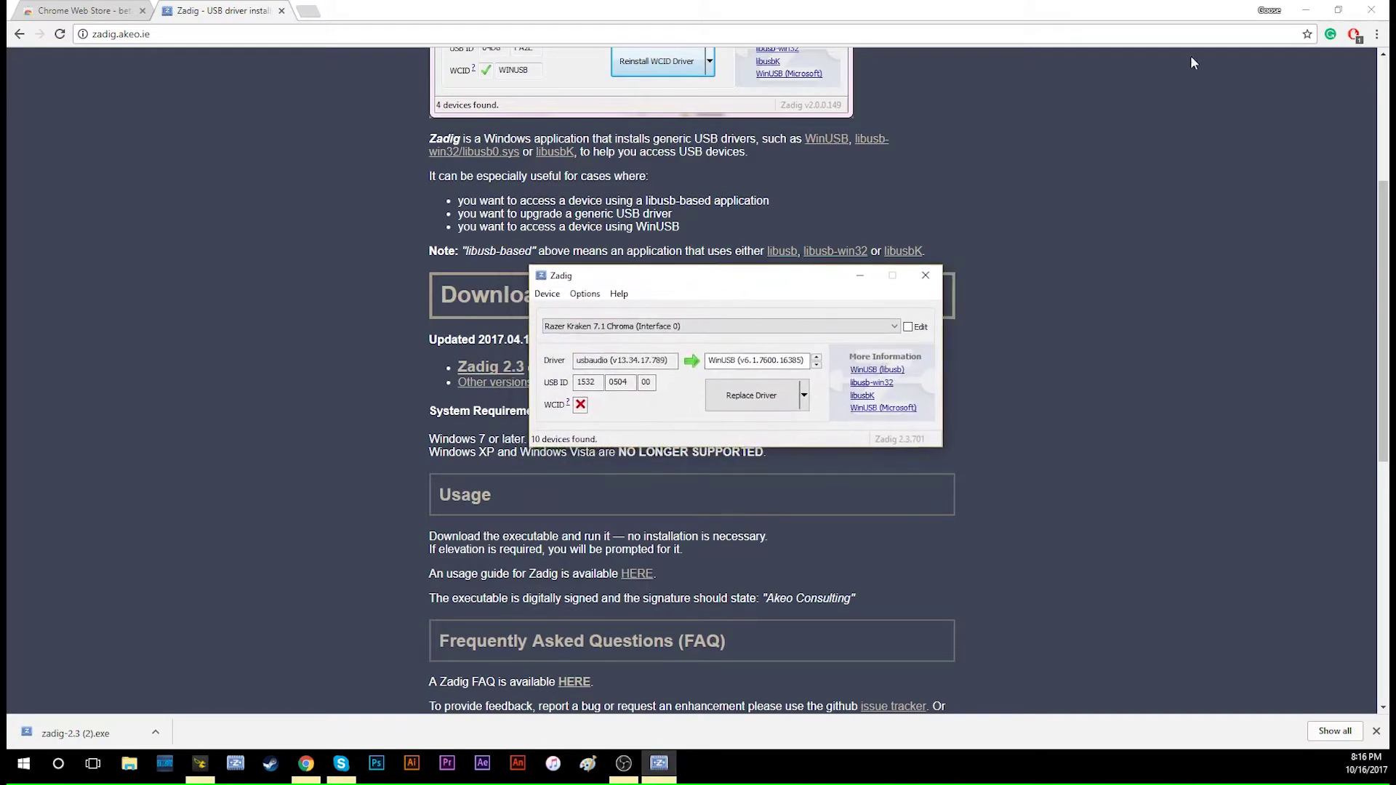
{"action": "left_click", "coordinate": [1306, 9]}
{"action": "left_click", "coordinate": [1023, 134]}
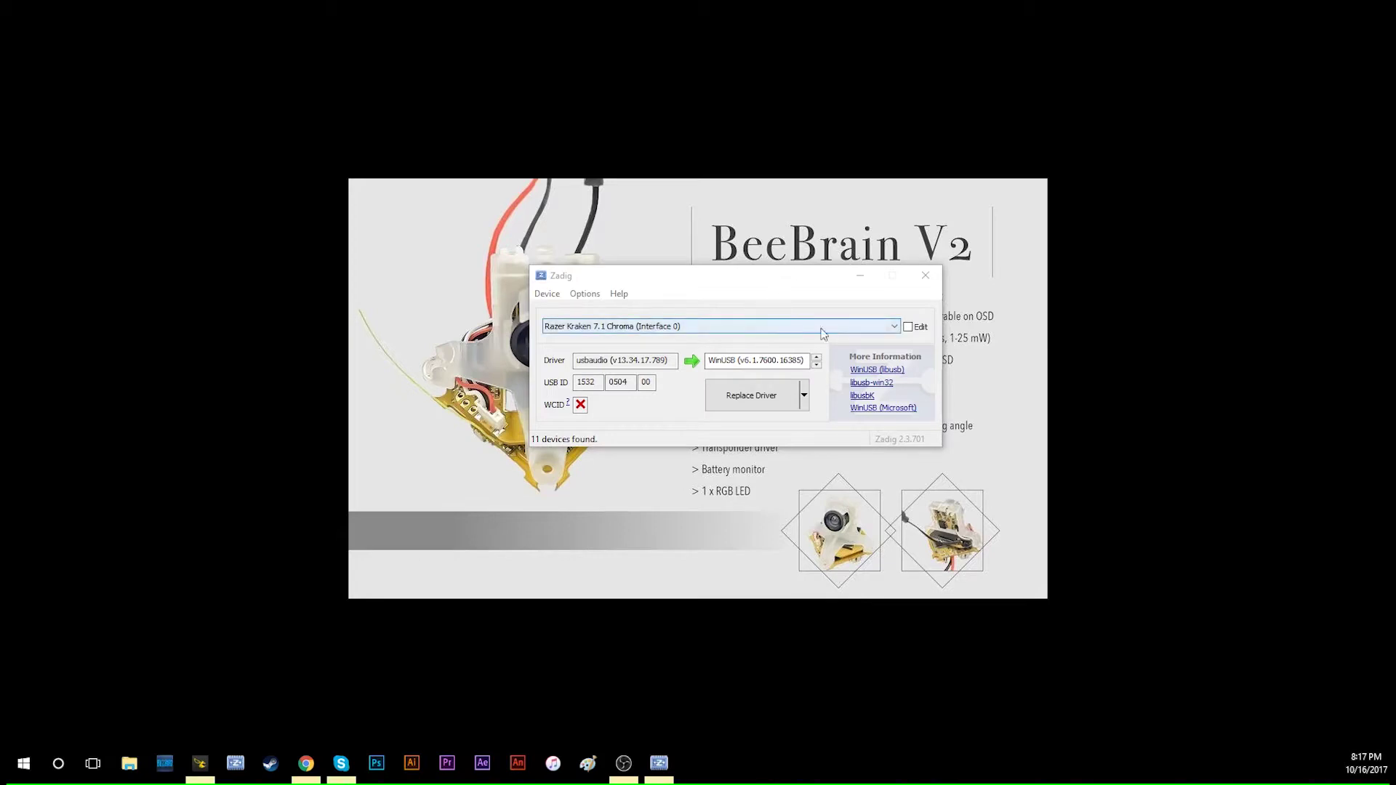
{"action": "left_click", "coordinate": [860, 325]}
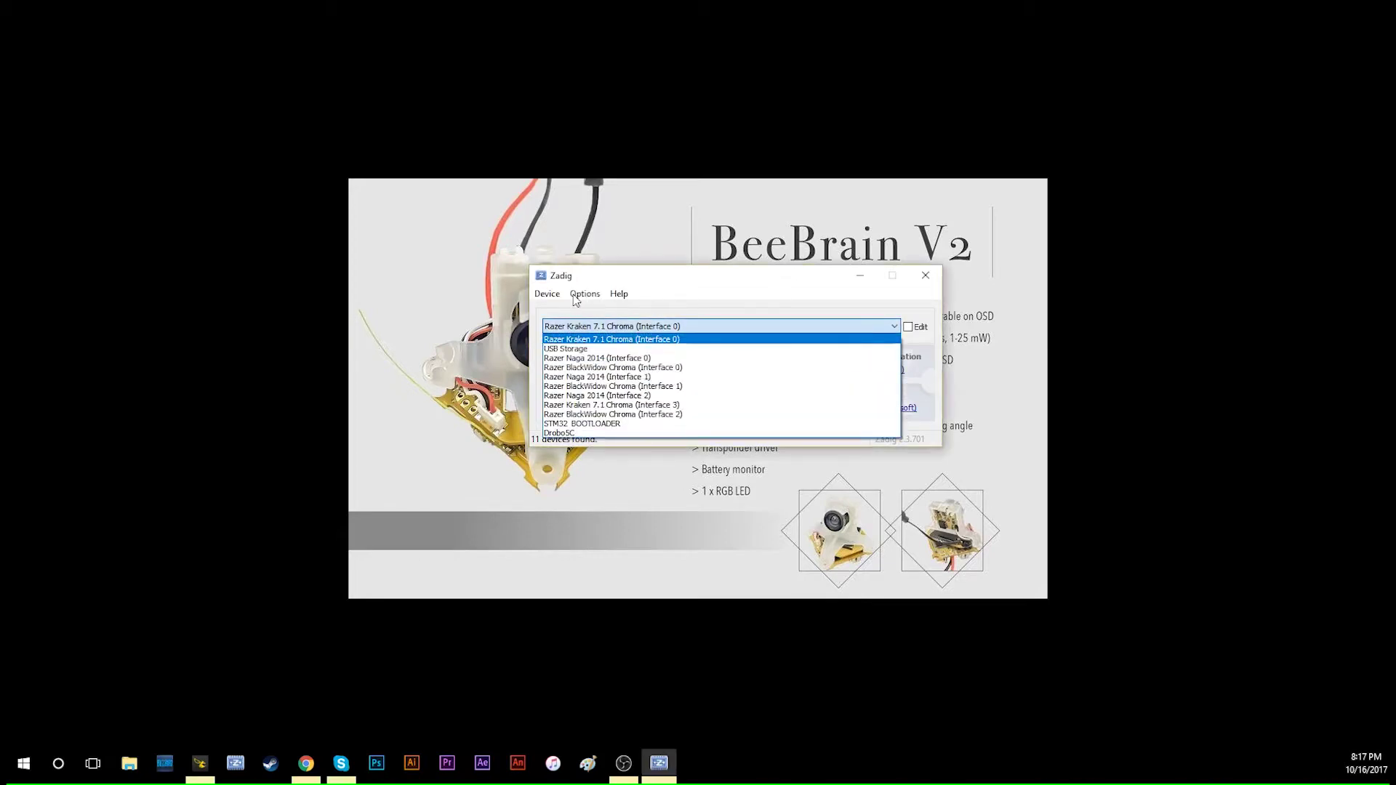
{"action": "left_click", "coordinate": [587, 318]}
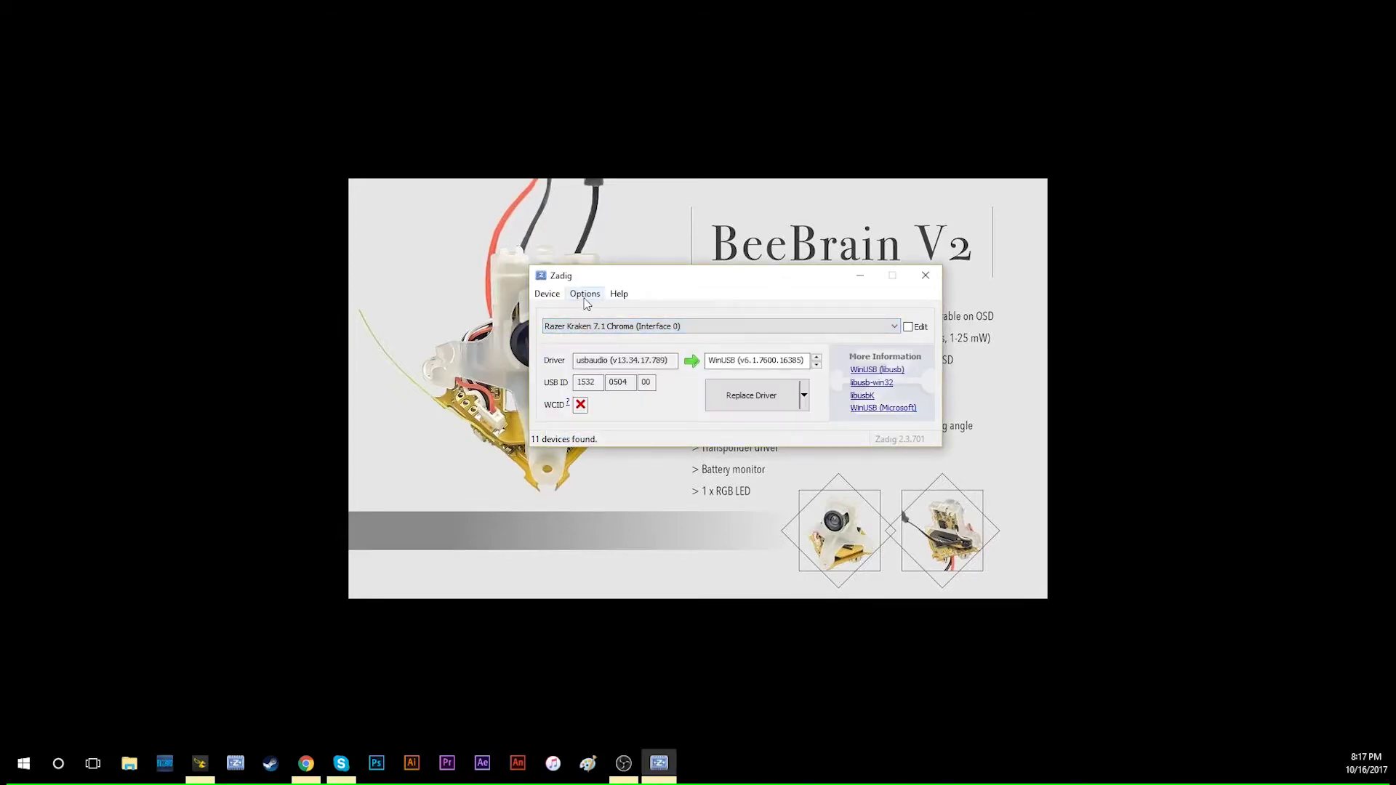
{"action": "left_click", "coordinate": [582, 299]}
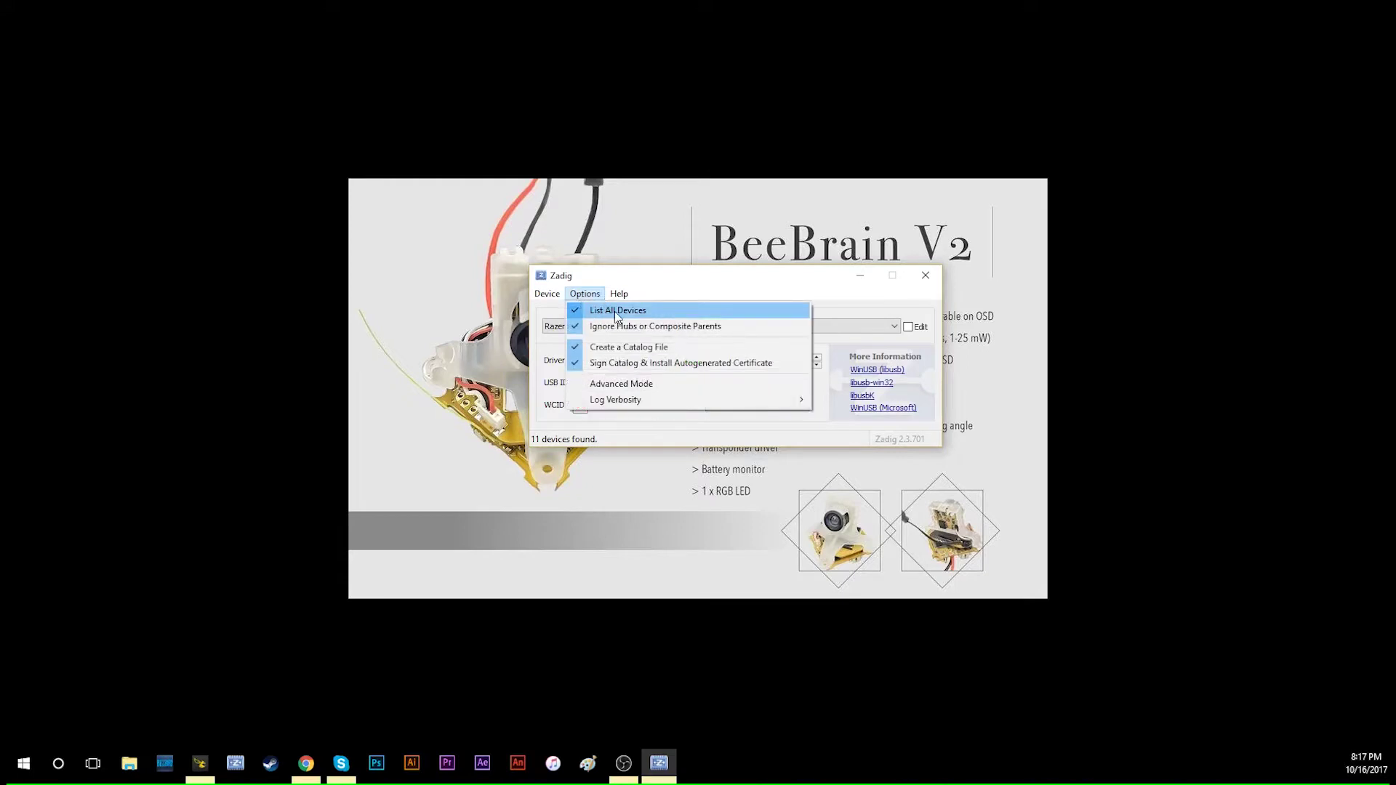
{"action": "left_click", "coordinate": [653, 318]}
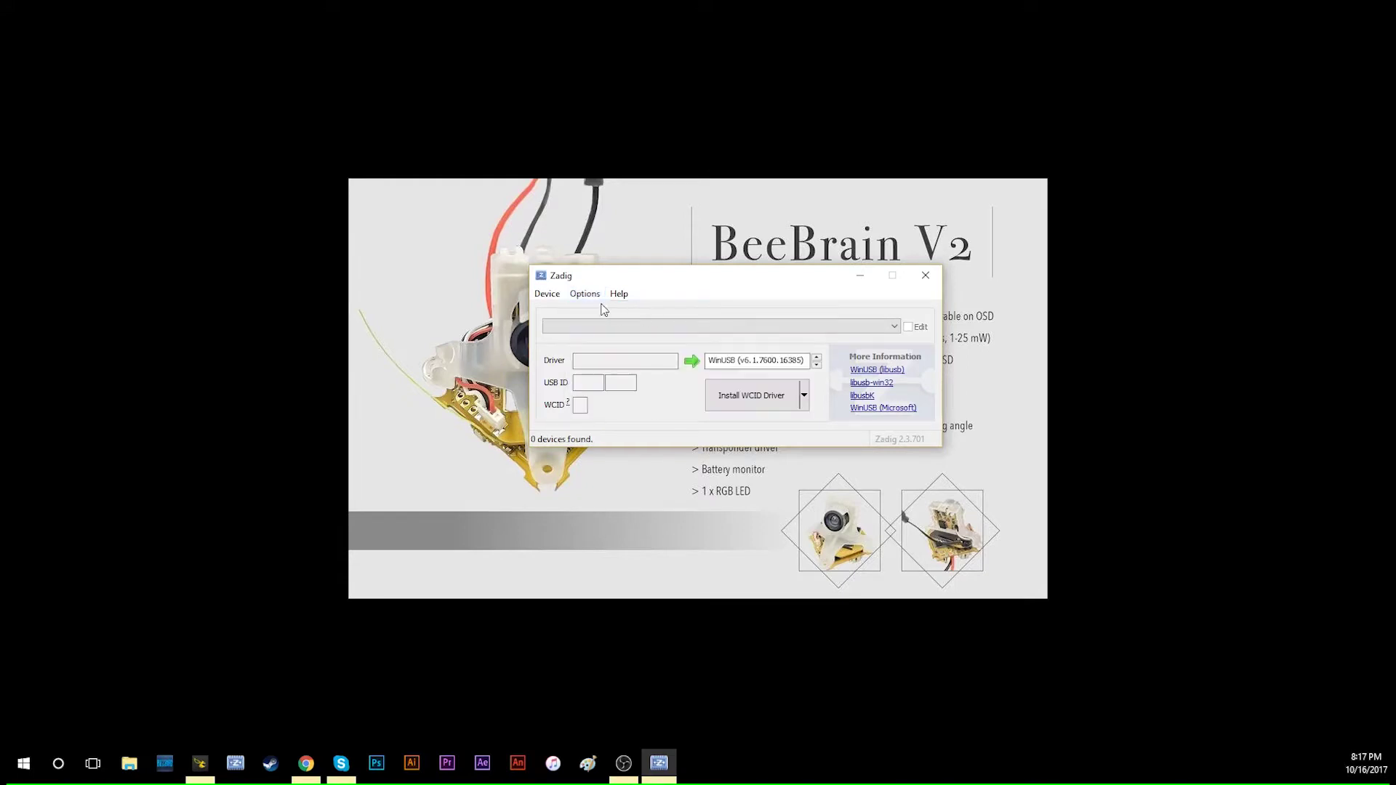
{"action": "left_click", "coordinate": [585, 293]}
{"action": "left_click", "coordinate": [604, 310]}
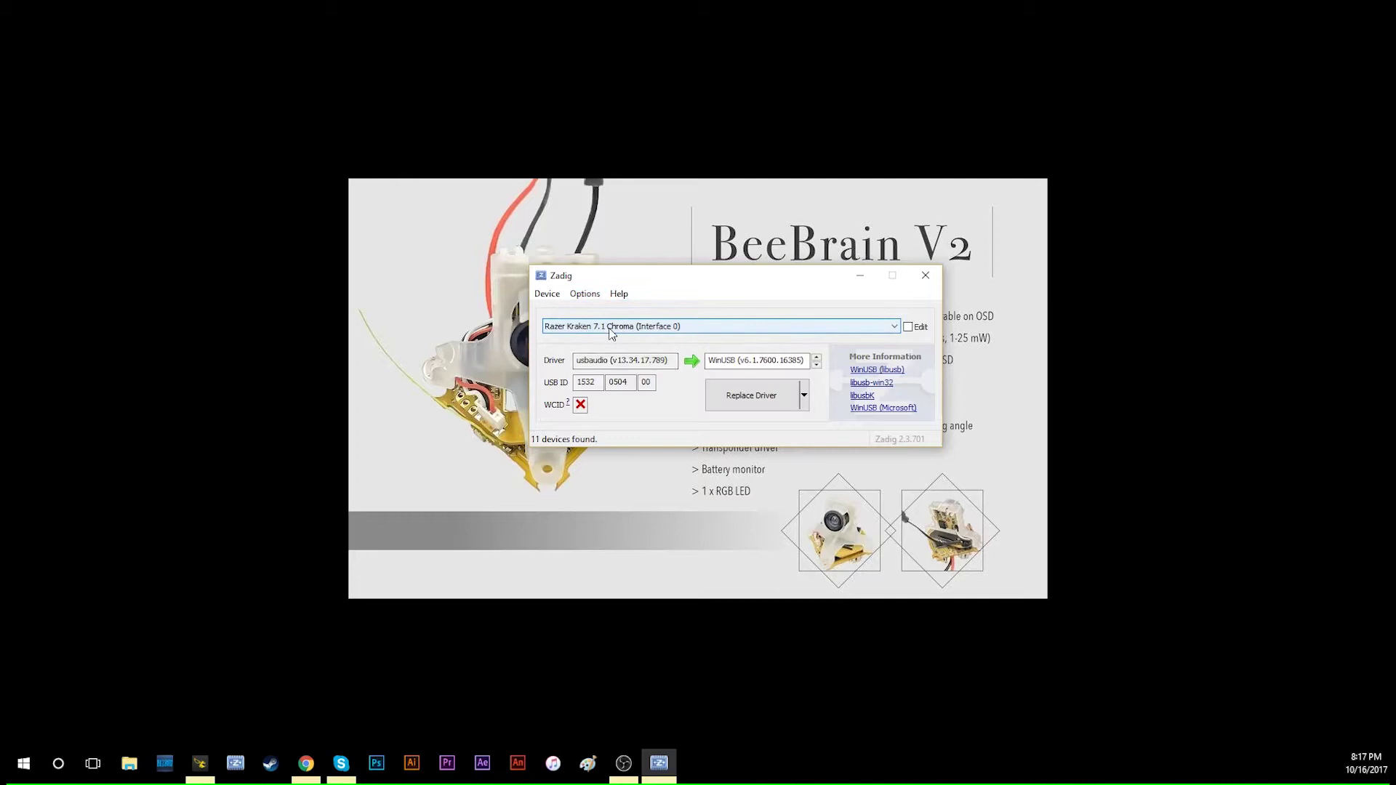
Replace the STM32 BOOTLOADER device's driver with WinUSB (v6.1.7600.16385) and close Zadig
{"action": "left_click", "coordinate": [613, 327]}
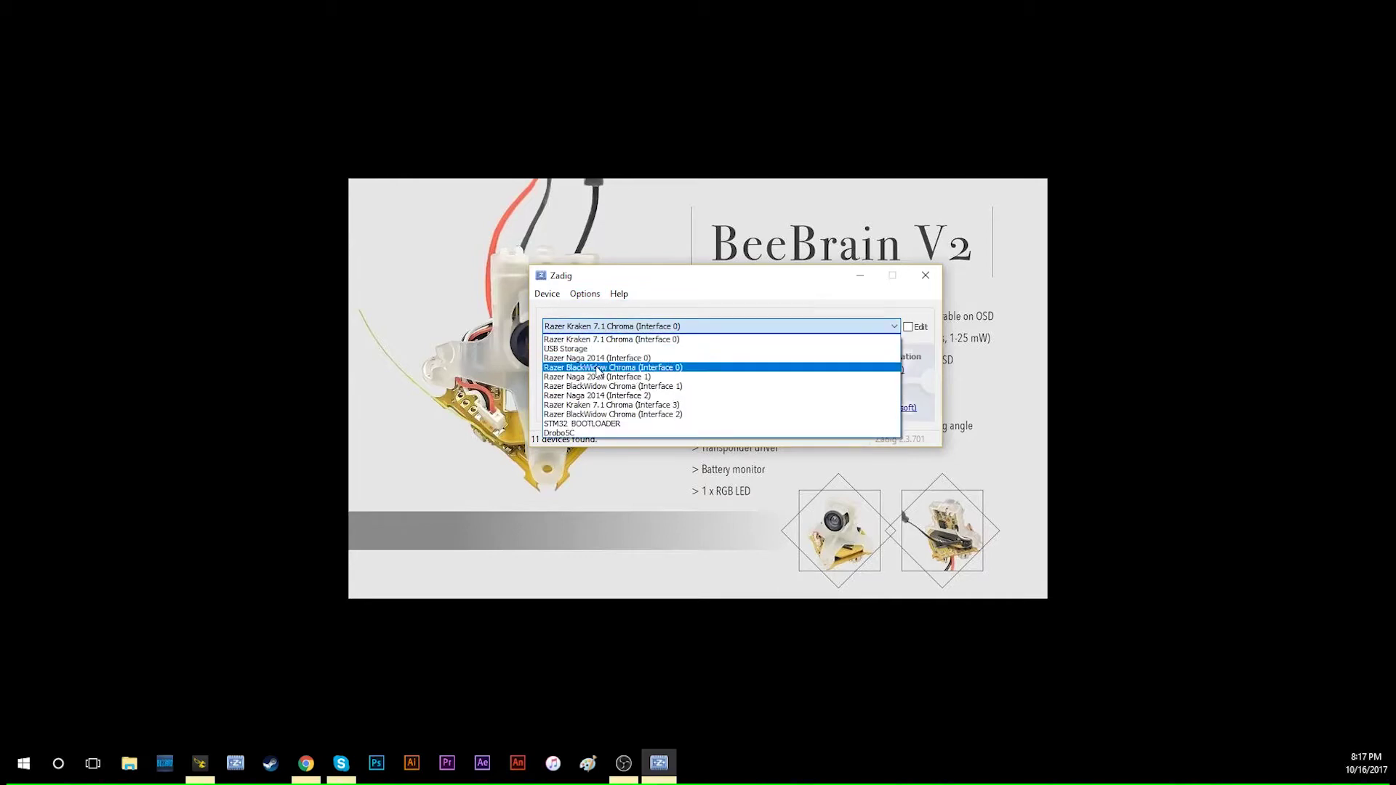
{"action": "left_click", "coordinate": [595, 425]}
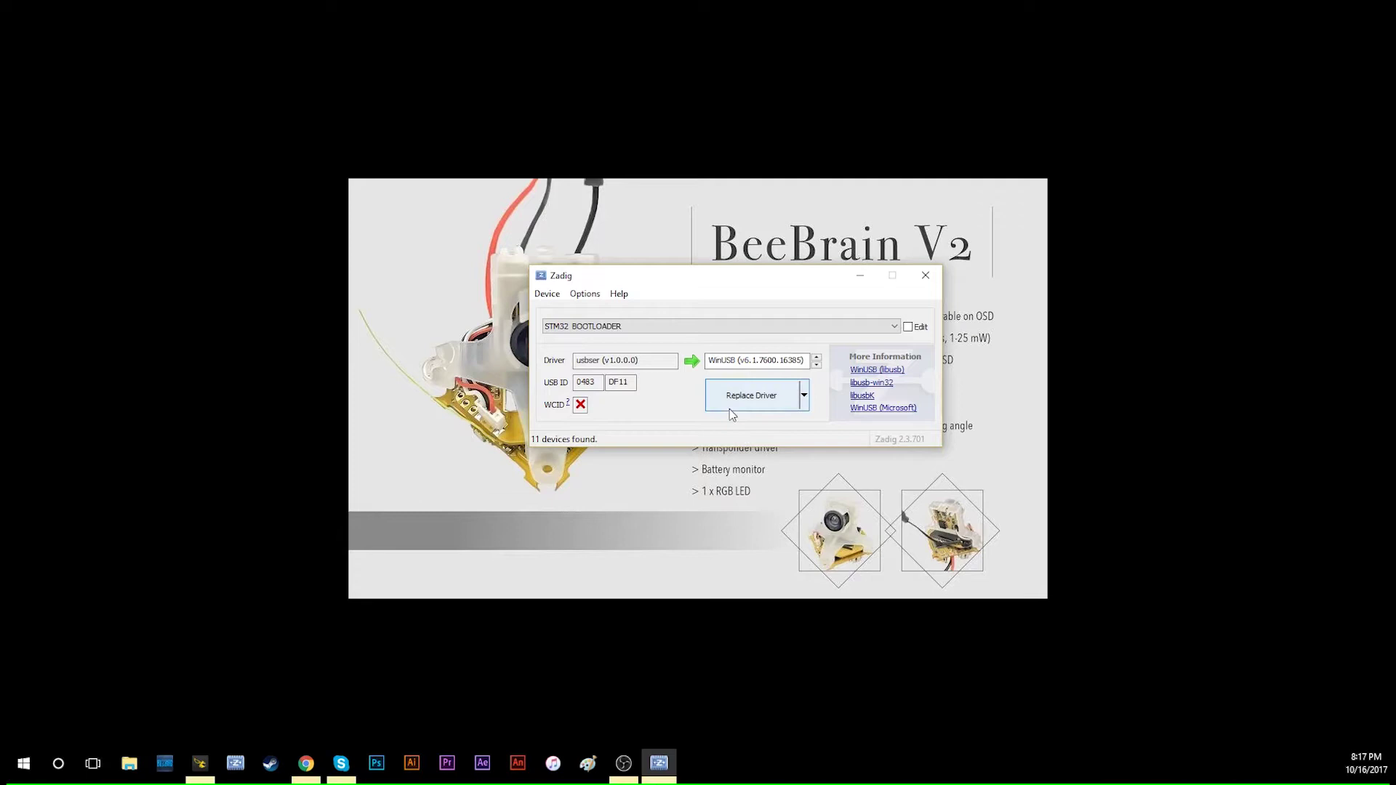
{"action": "left_click", "coordinate": [770, 405]}
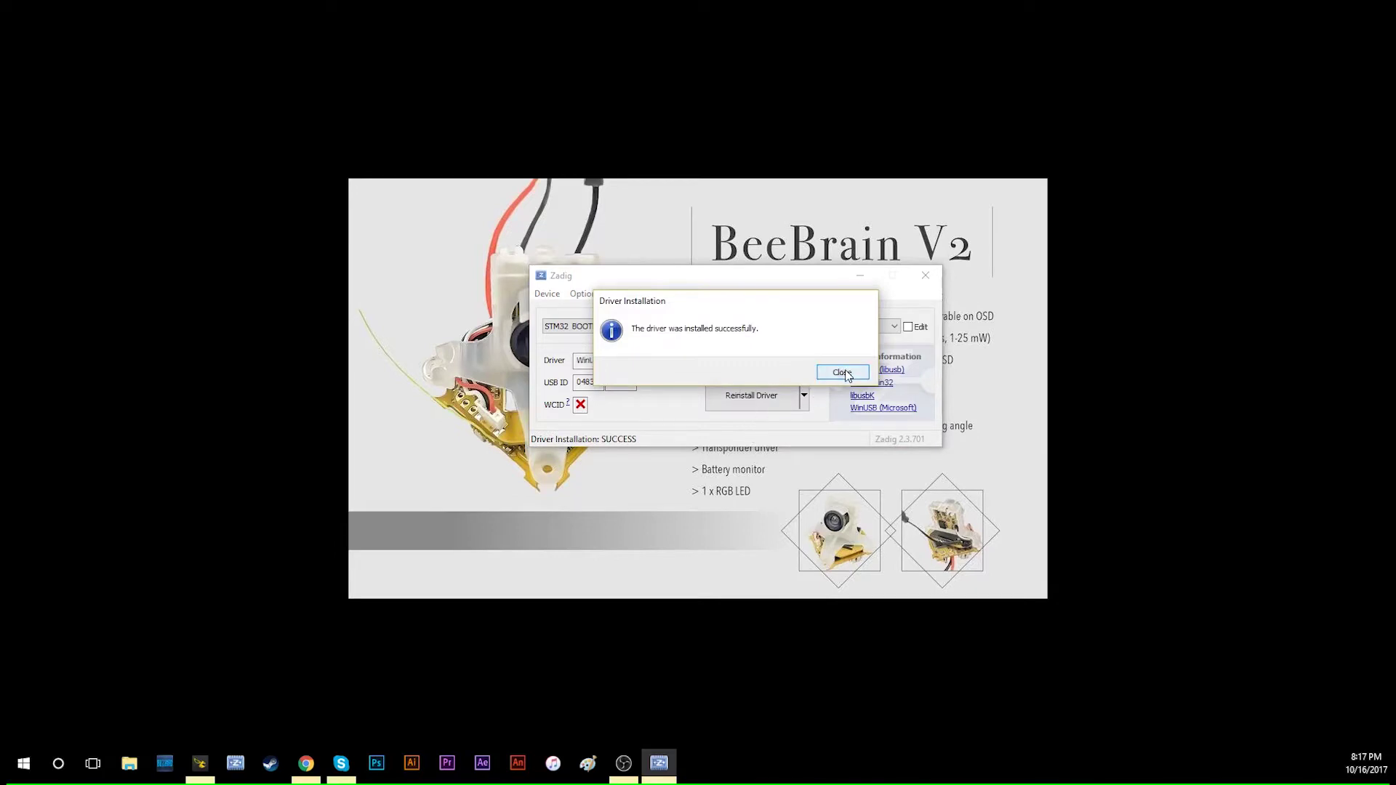
{"action": "left_click", "coordinate": [843, 373]}
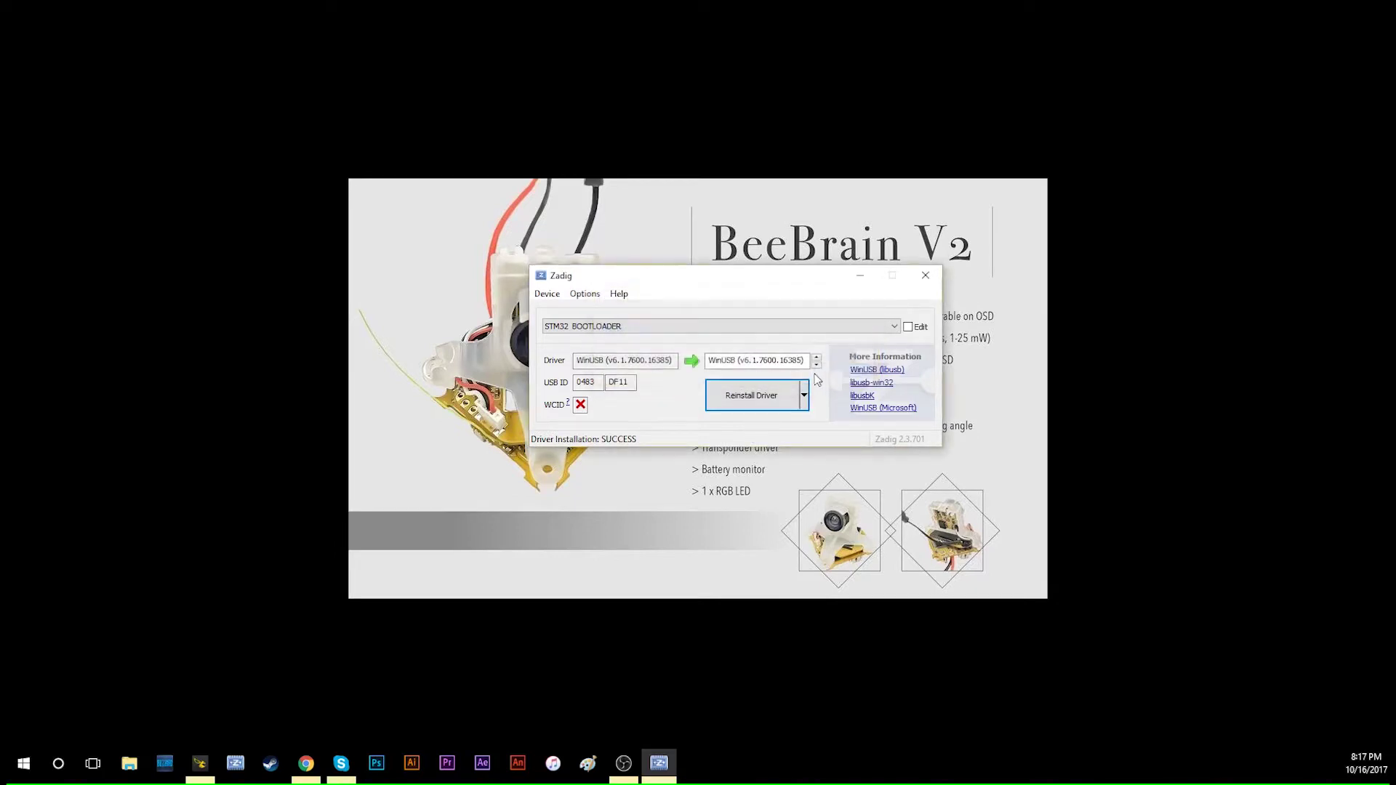
{"action": "left_click", "coordinate": [926, 275]}
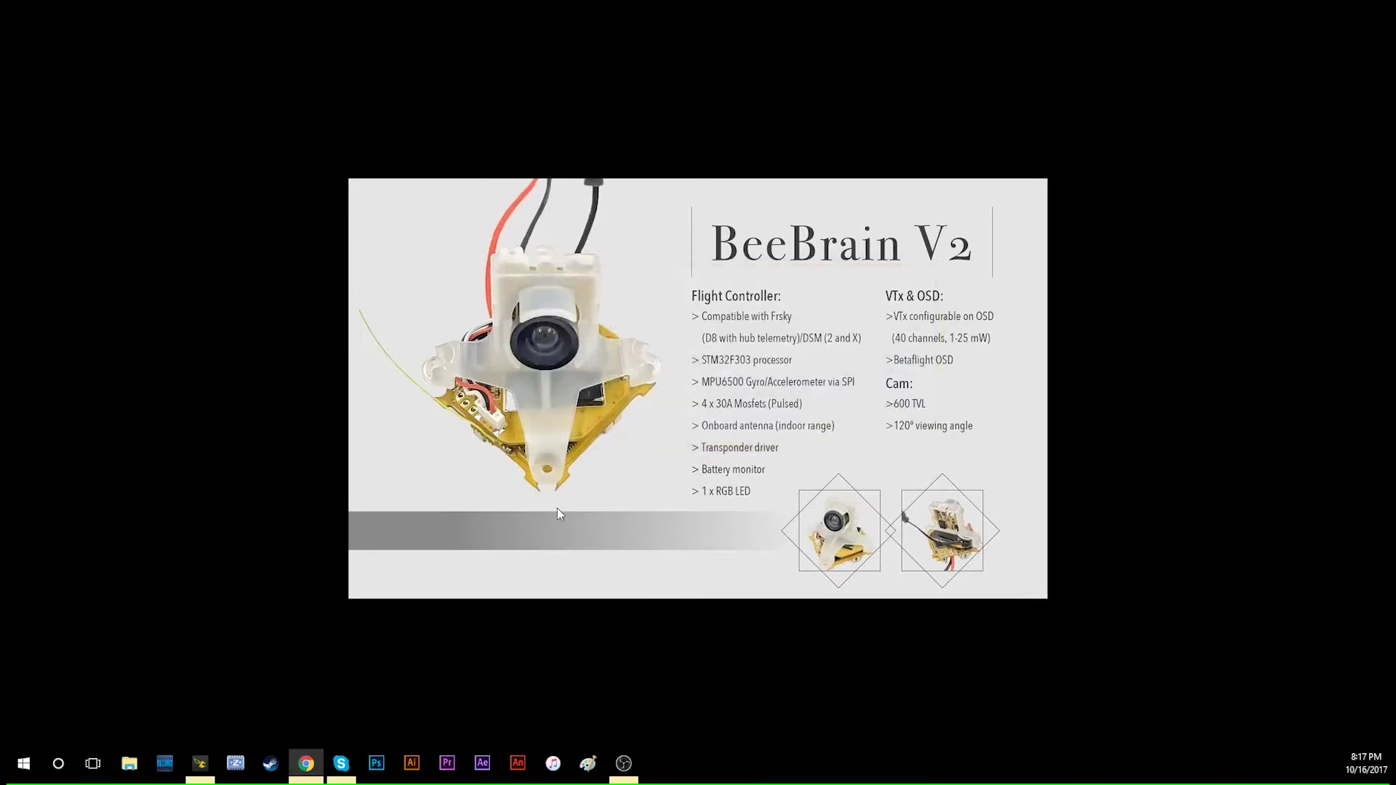
Switch to Betaflight Configurator, load the local firmware file betaflight_3.2.0_BEEBRAIN_V2_FRSKY_ORIGINAL_PID.hex and try to flash it
{"action": "left_click", "coordinate": [200, 764]}
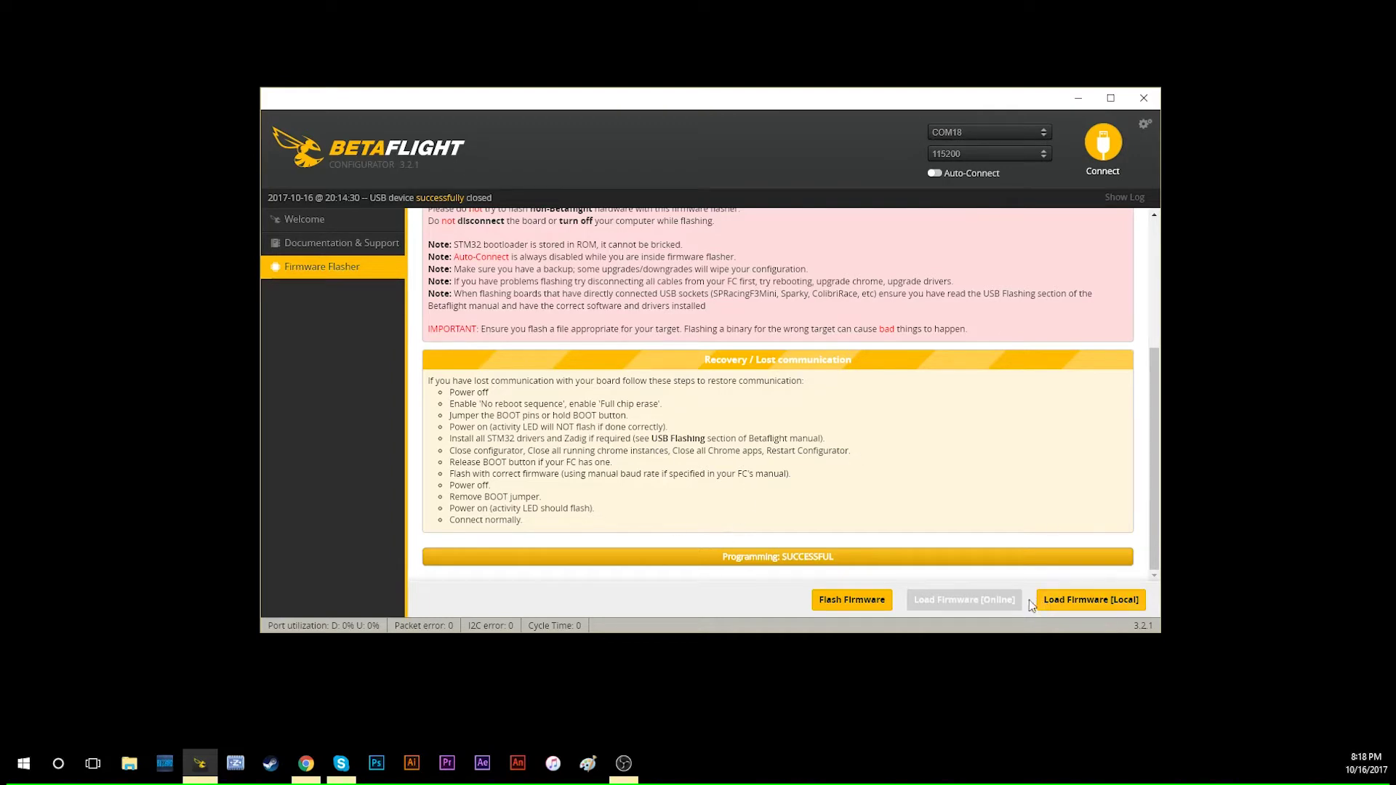
{"action": "left_click", "coordinate": [1080, 606]}
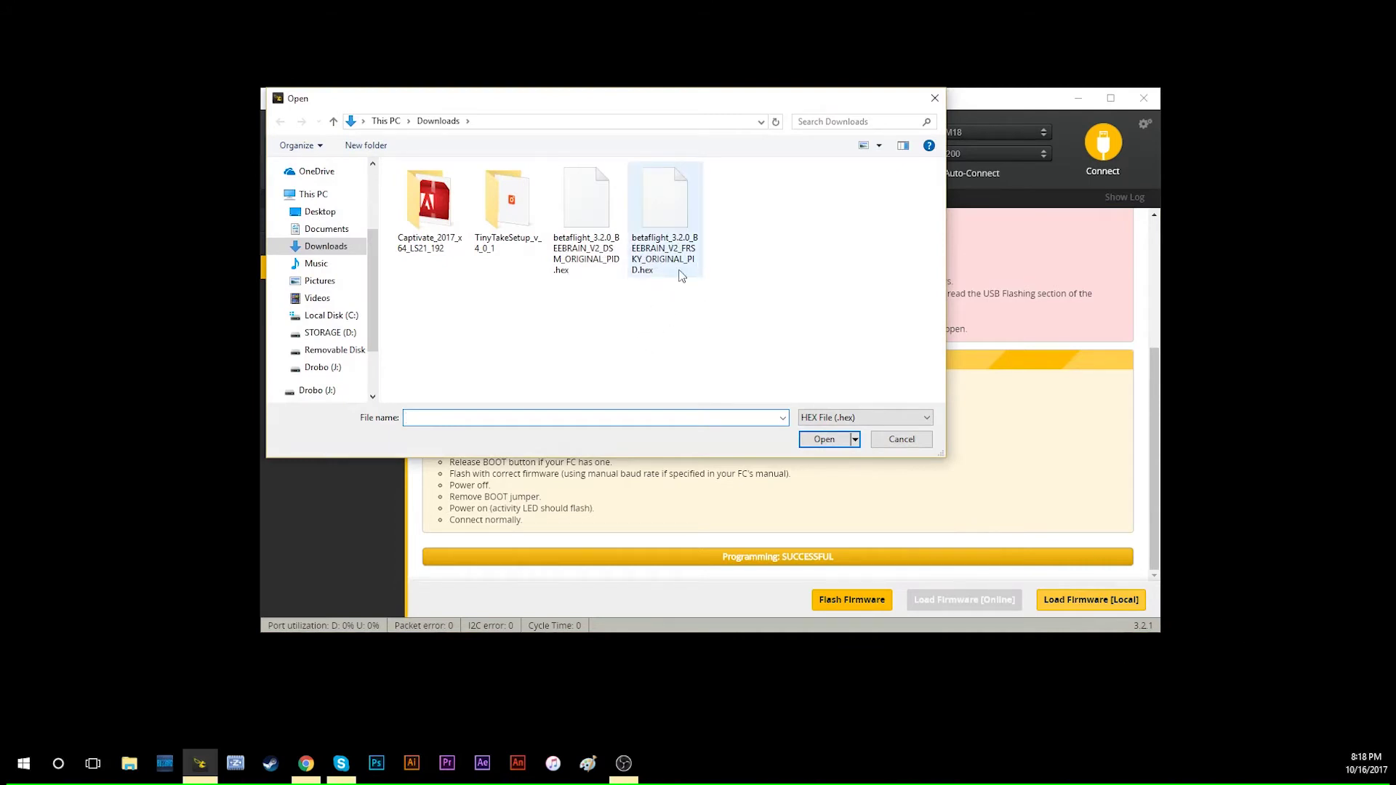
{"action": "left_click", "coordinate": [682, 221]}
{"action": "left_click", "coordinate": [823, 442]}
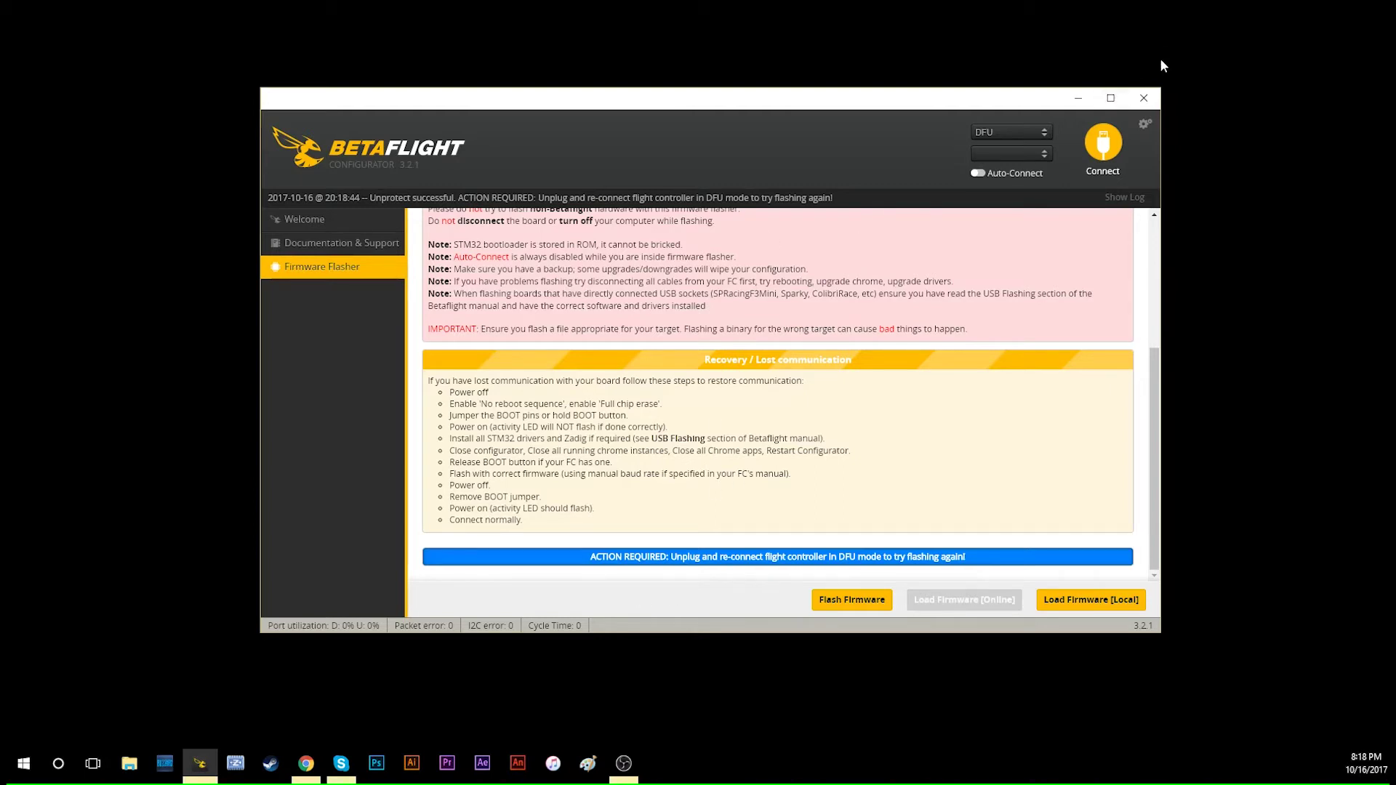
Restart Betaflight Configurator and open the Firmware Flasher
{"action": "left_click", "coordinate": [1144, 101]}
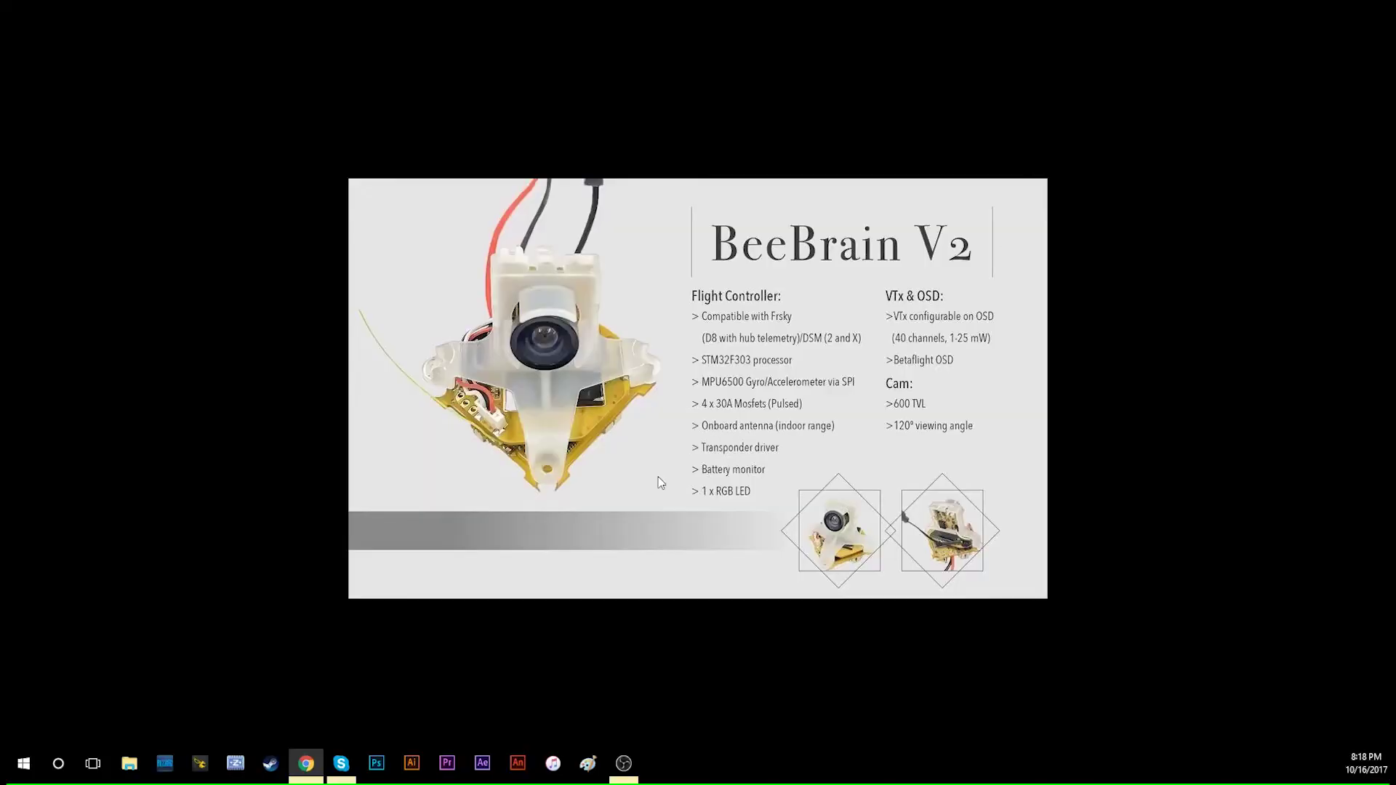
{"action": "left_click", "coordinate": [200, 763]}
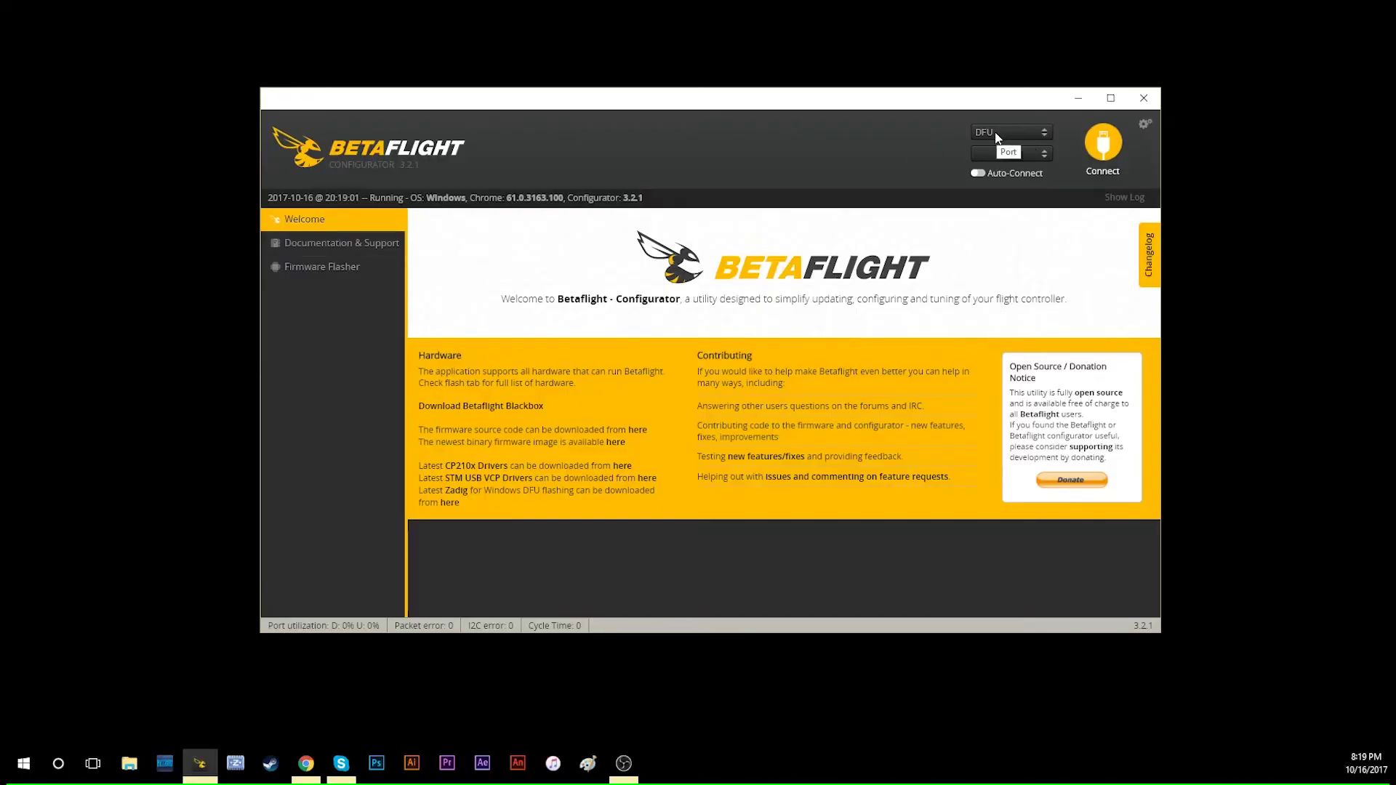
{"action": "left_click", "coordinate": [356, 270]}
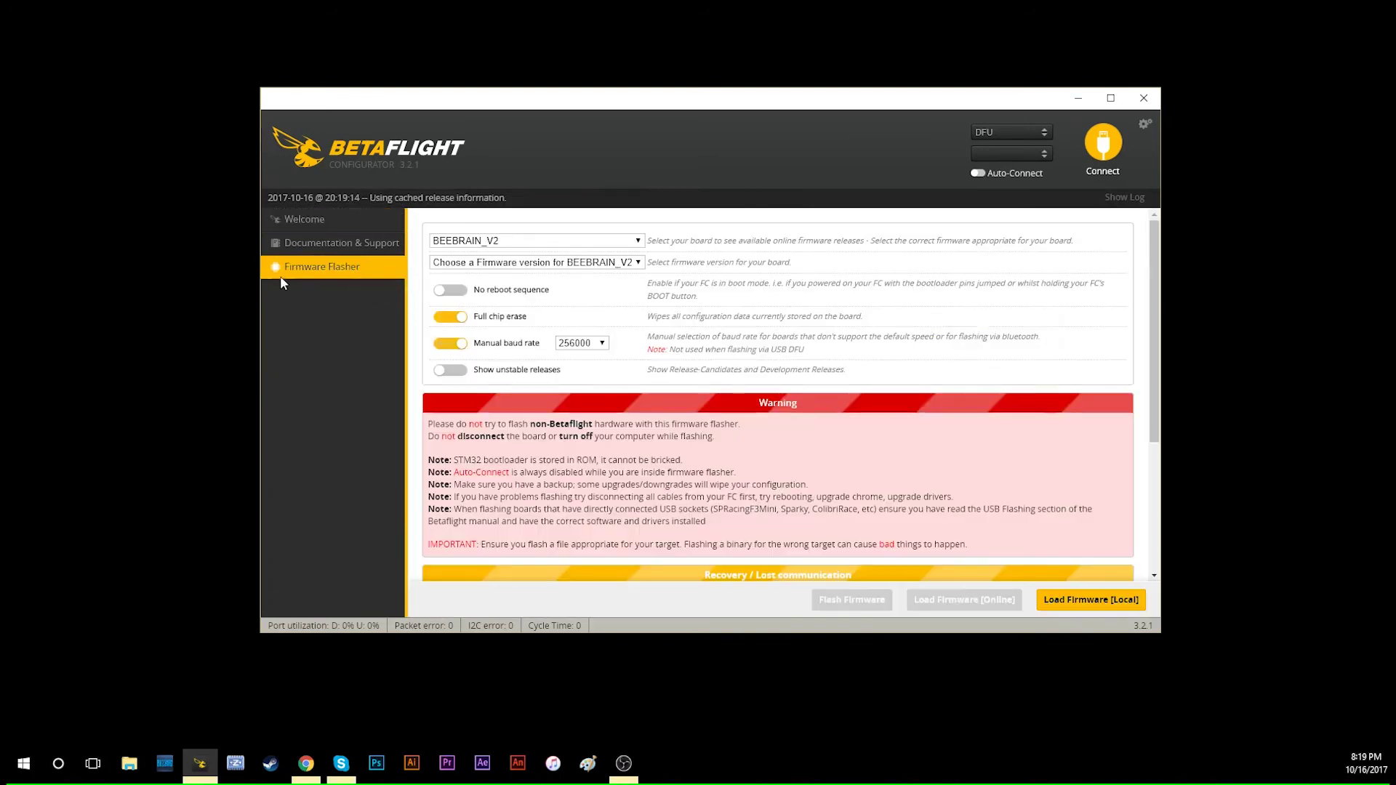
Load betaflight_3.2.0_BEEBRAIN_V2_FRSKY_ORIGINAL_PID.hex from the Downloads folder and flash it to the flight controller in DFU mode
{"action": "left_click", "coordinate": [1119, 605]}
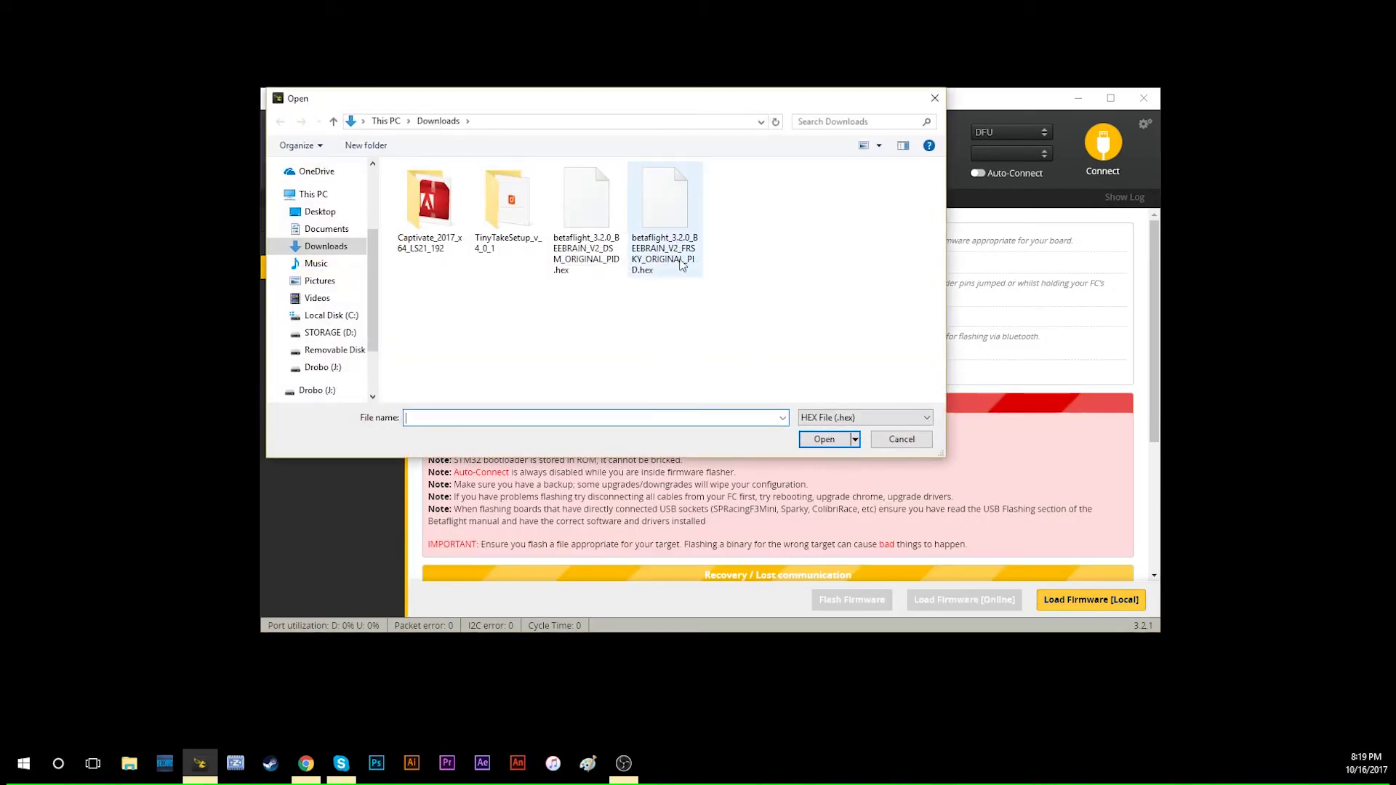
{"action": "left_click", "coordinate": [680, 266]}
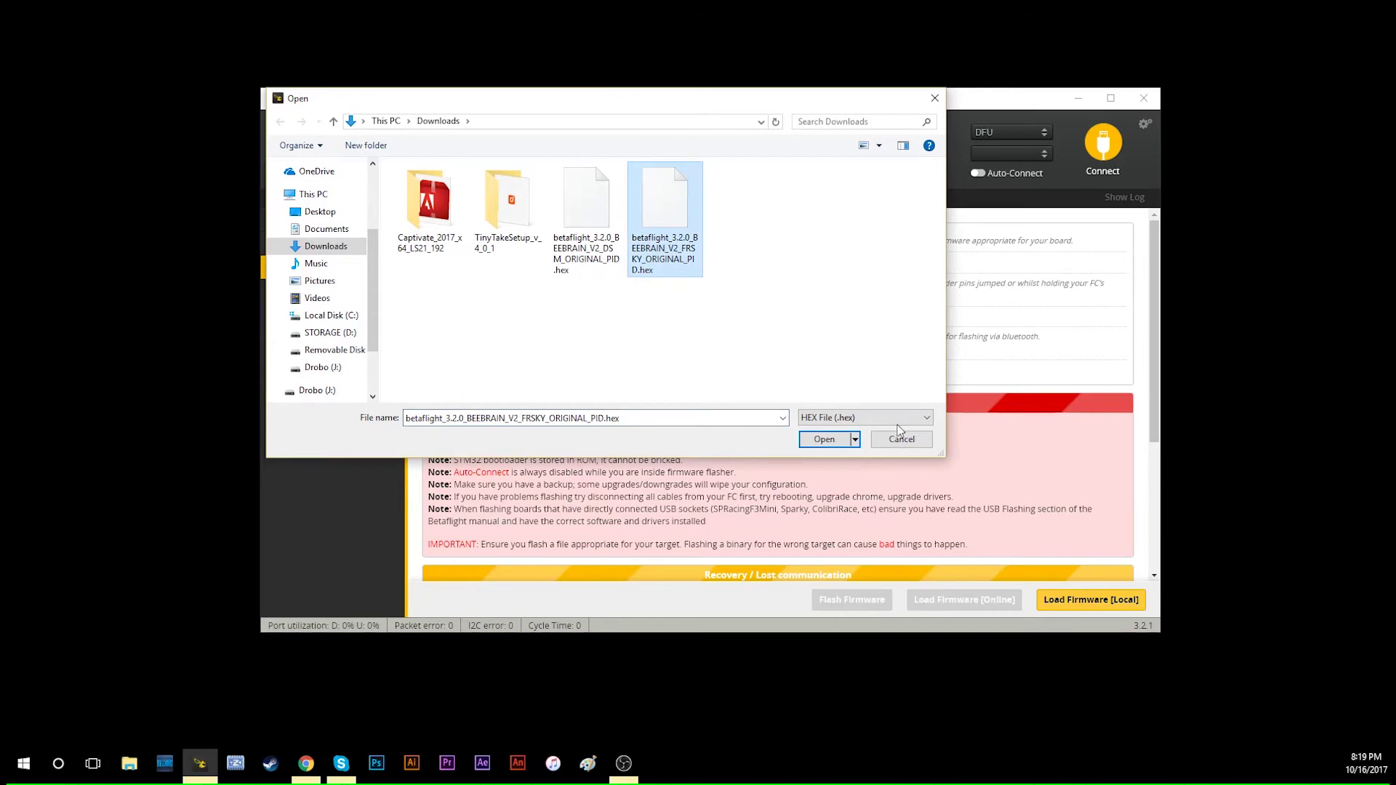
{"action": "left_click", "coordinate": [824, 441]}
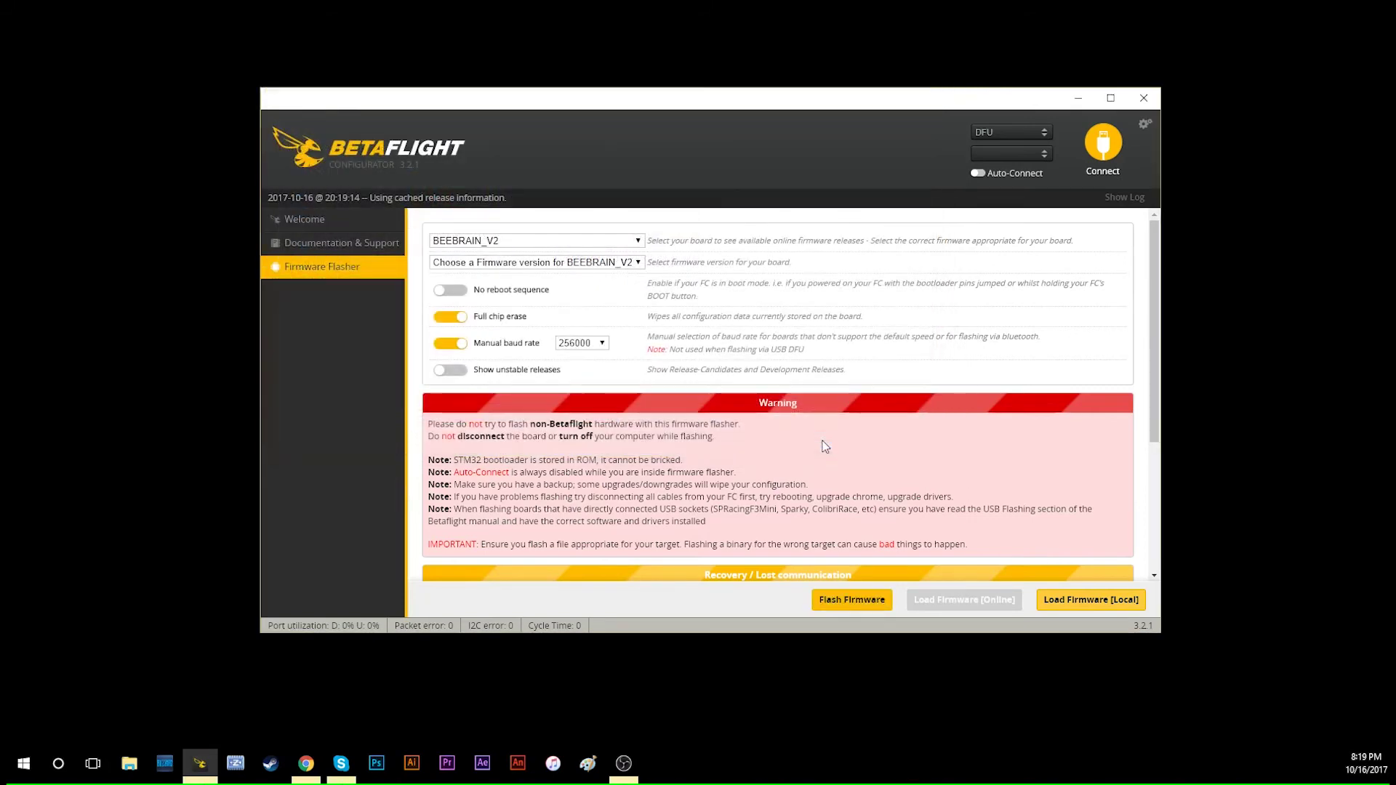
{"action": "left_click", "coordinate": [832, 602]}
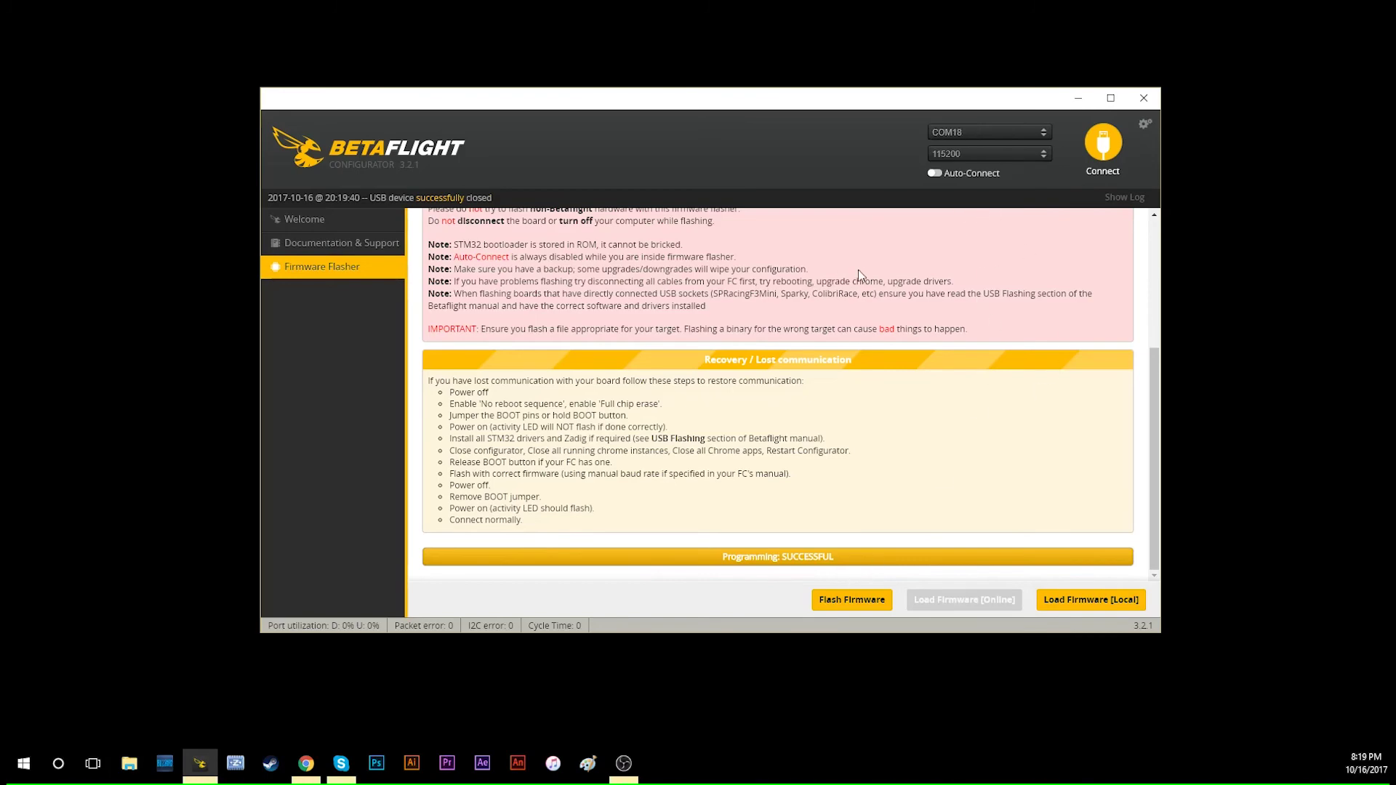
{"action": "scroll", "coordinate": [796, 397], "scroll_direction": "up", "scroll_amount": 3}
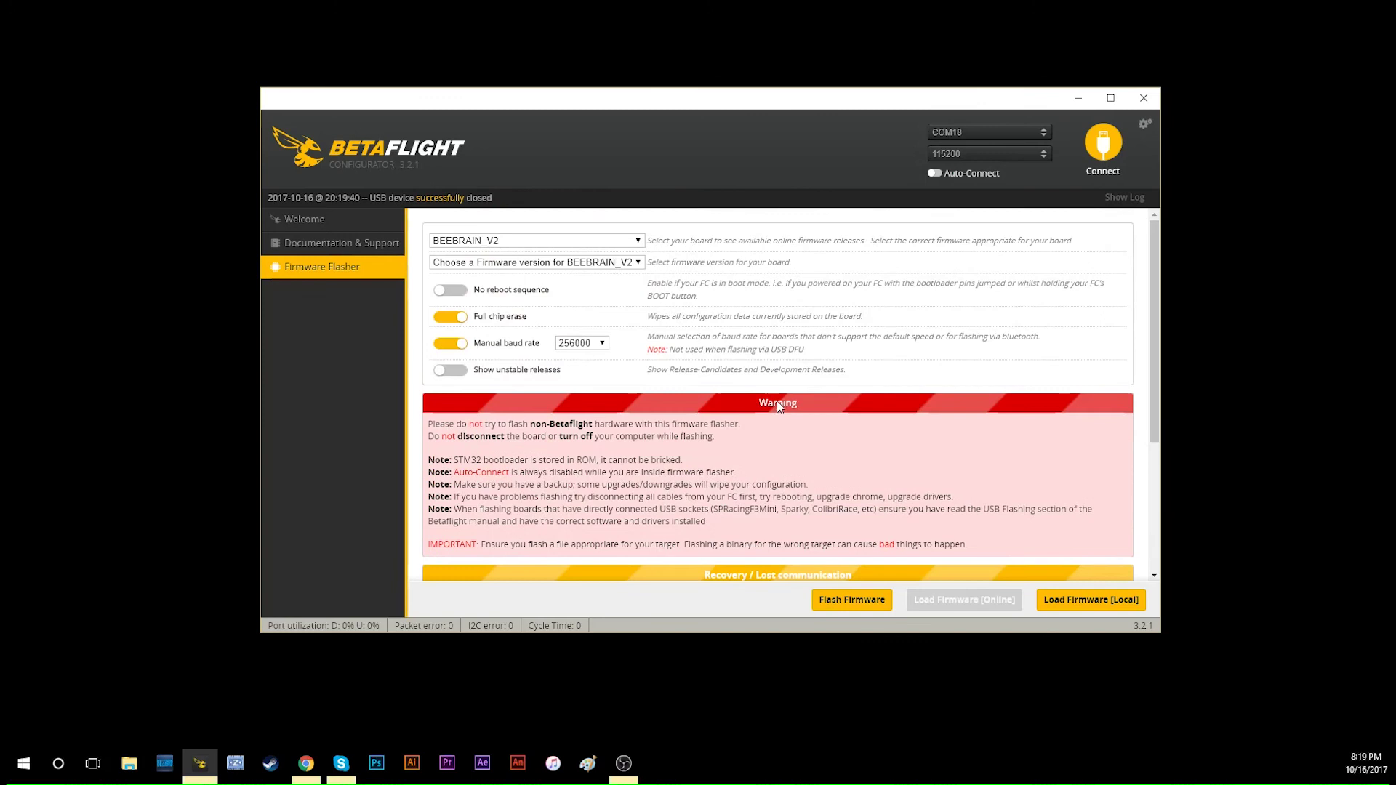
Connect to the flight controller and run the version command in the CLI
{"action": "left_click", "coordinate": [1096, 174]}
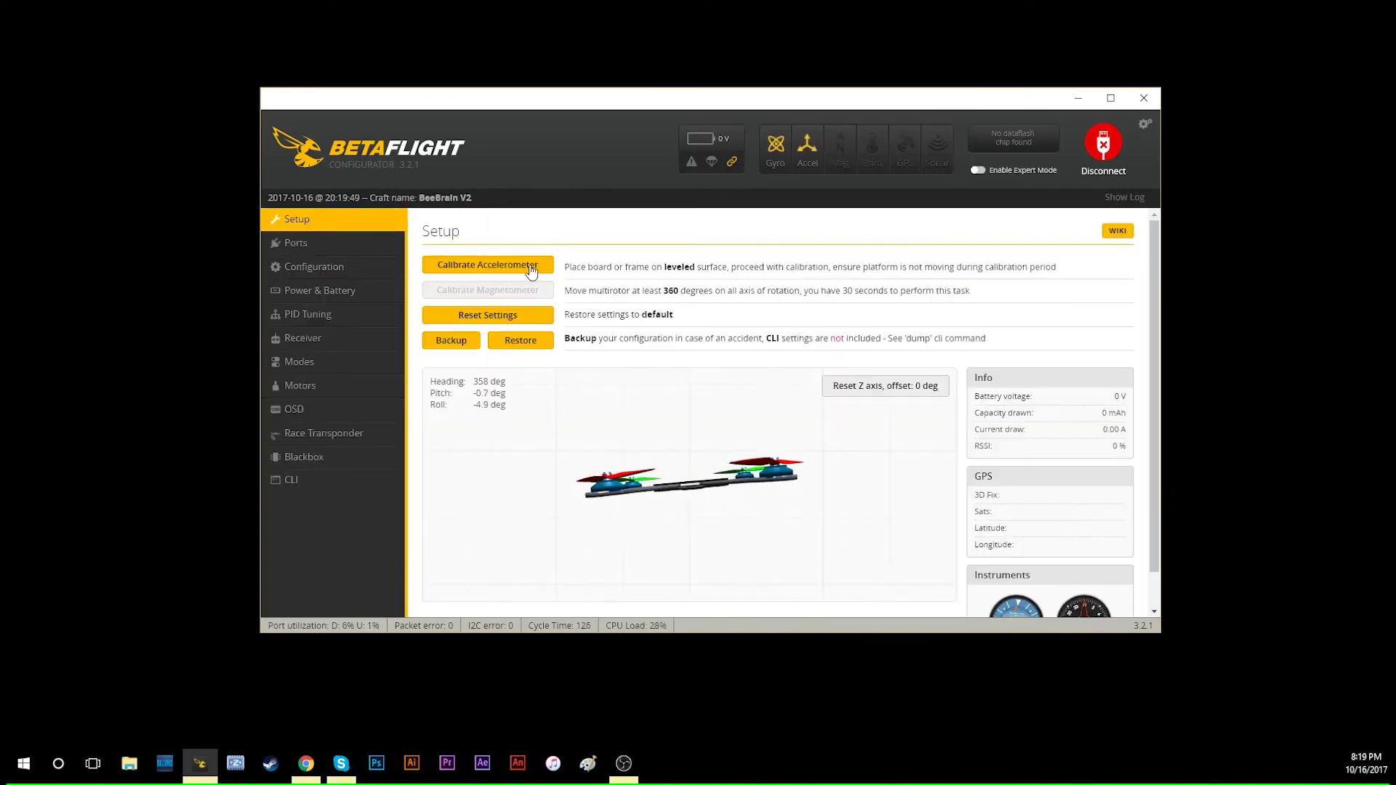
{"action": "left_click", "coordinate": [314, 480]}
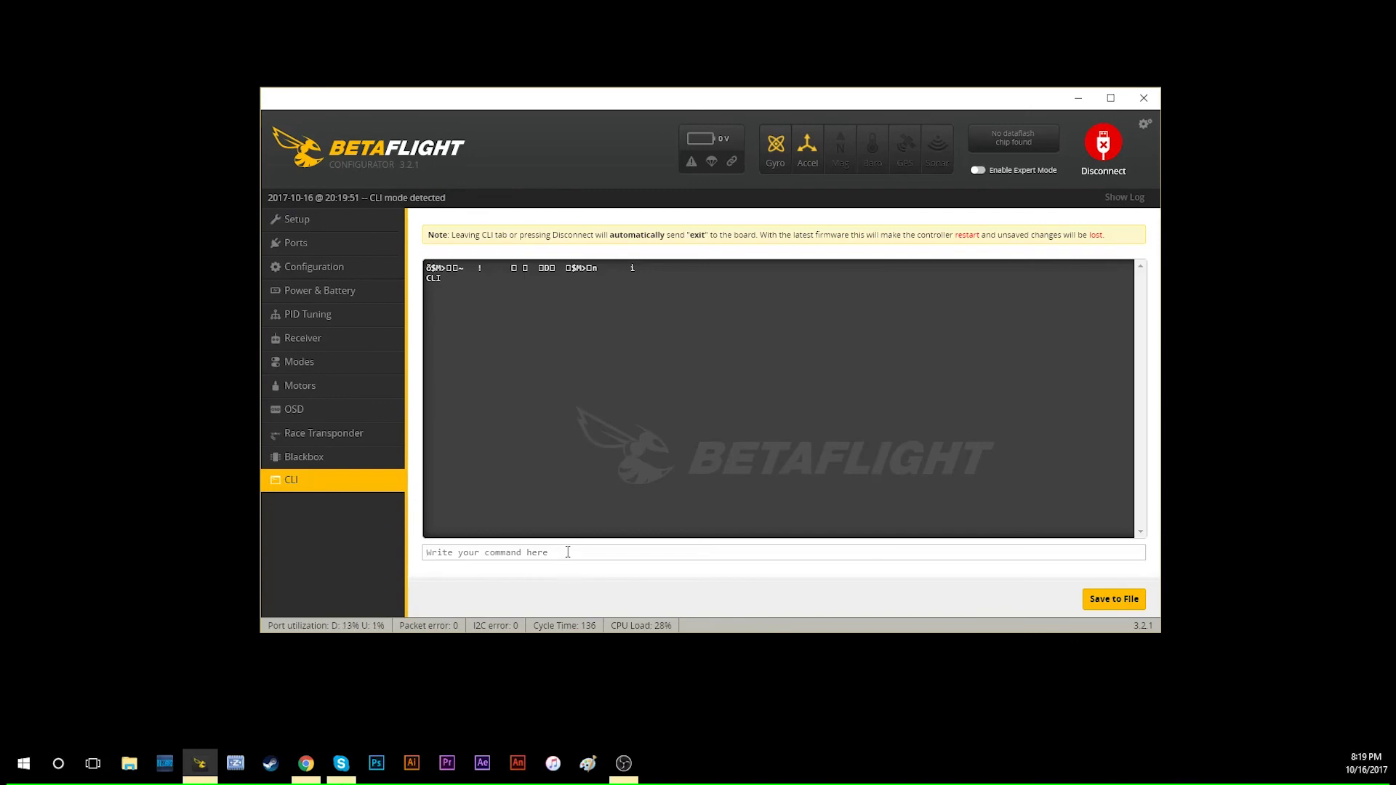
{"action": "left_click", "coordinate": [556, 550]}
{"action": "type", "text": "vers"}
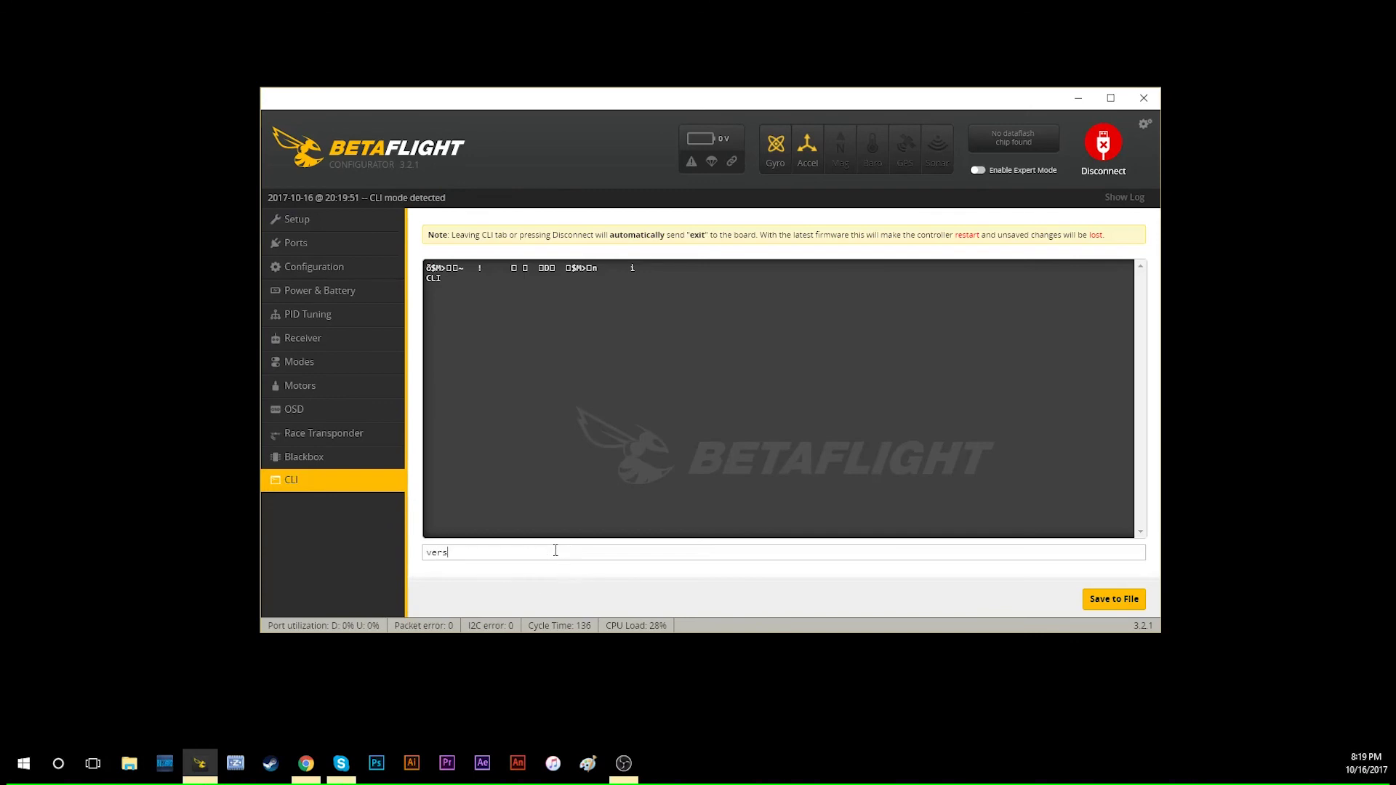
{"action": "type", "text": "ion"}
{"action": "key", "text": "Return"}
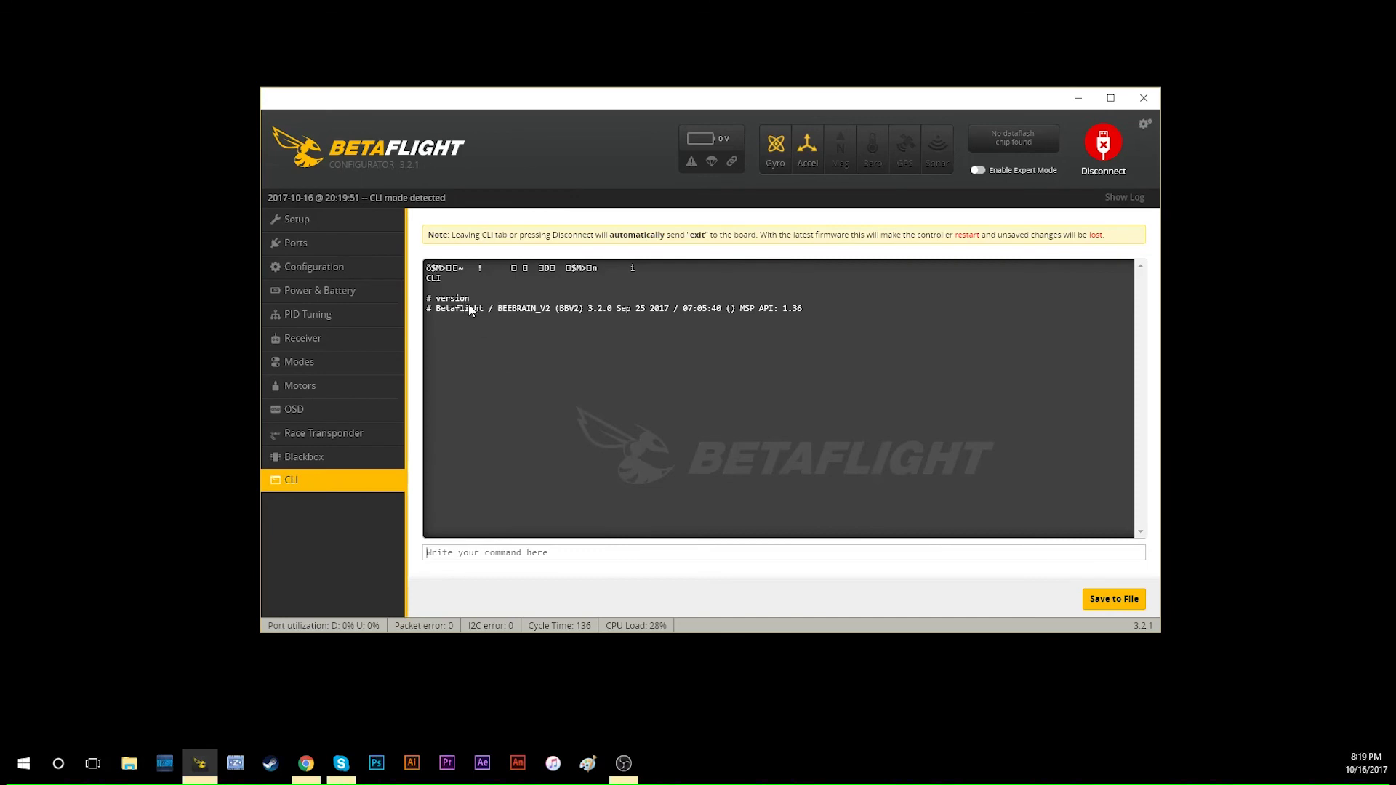
Highlight the board target, firmware version and build date in the version output to check them
{"action": "left_click_drag", "start_coordinate": [499, 309], "coordinate": [637, 310]}
{"action": "left_click", "coordinate": [640, 310]}
{"action": "left_click_drag", "start_coordinate": [744, 310], "coordinate": [640, 311]}
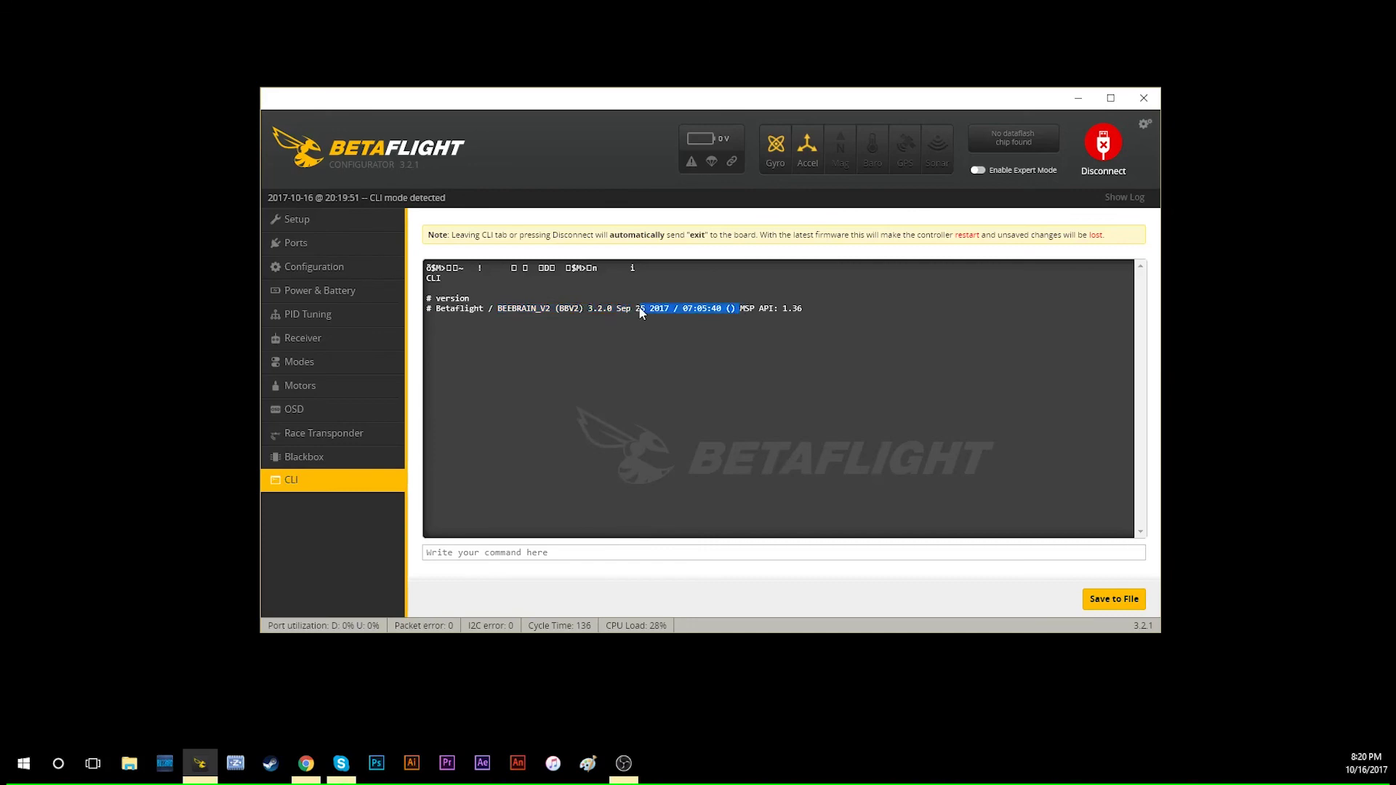